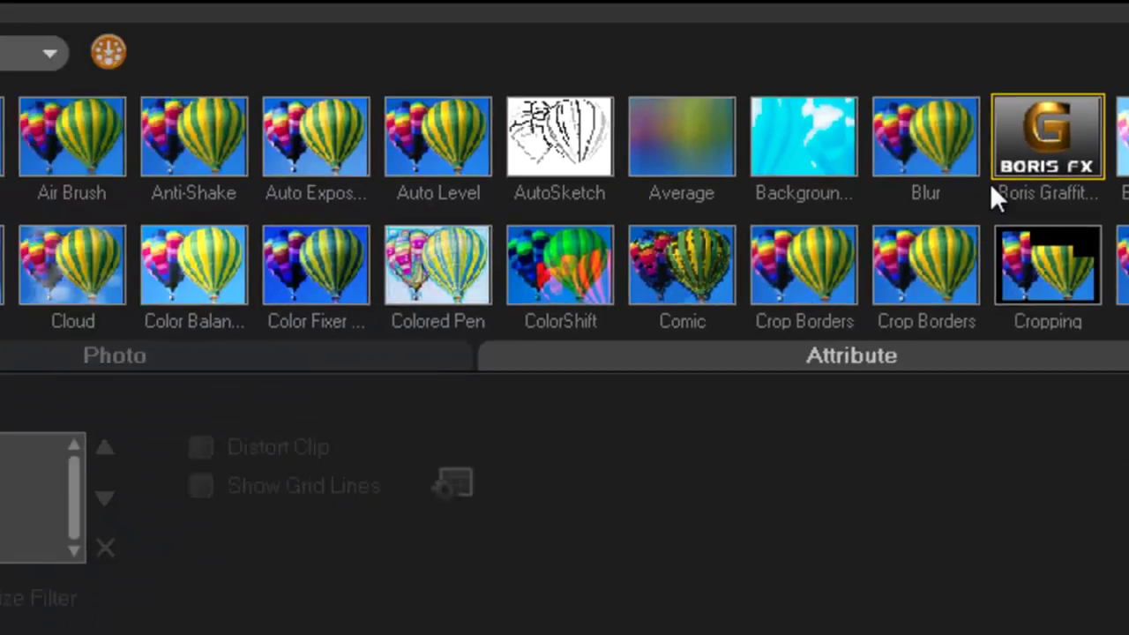
Apply the Boris Graffiti 5.4 filter to the photo clip and open it for customizing in the full keyframe editor
drag(989, 183, 343, 508)
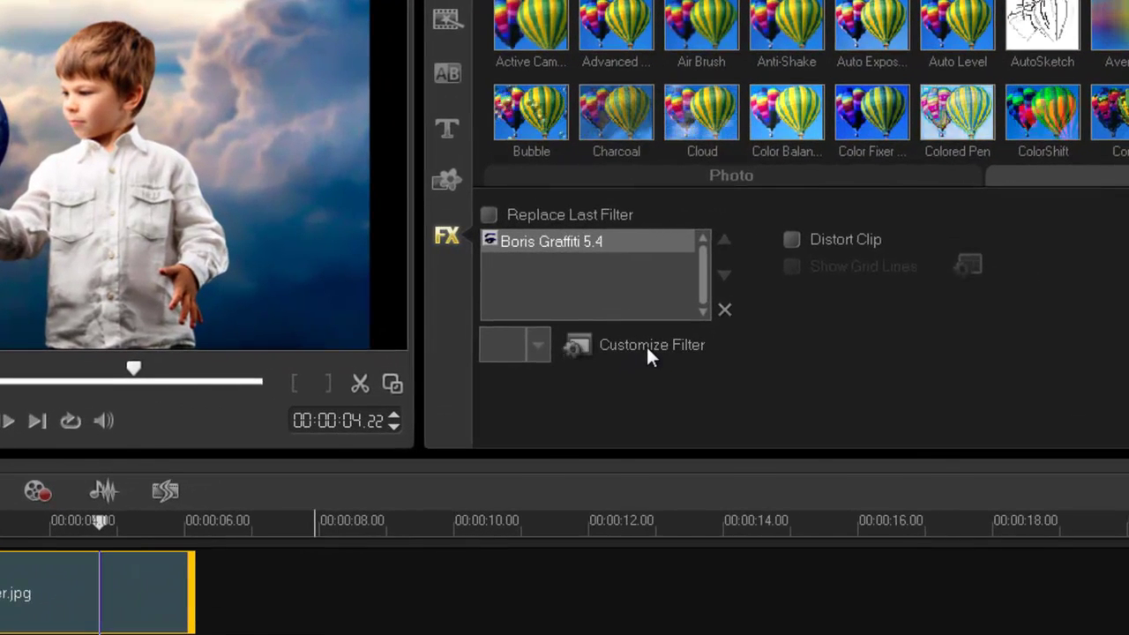
click(648, 347)
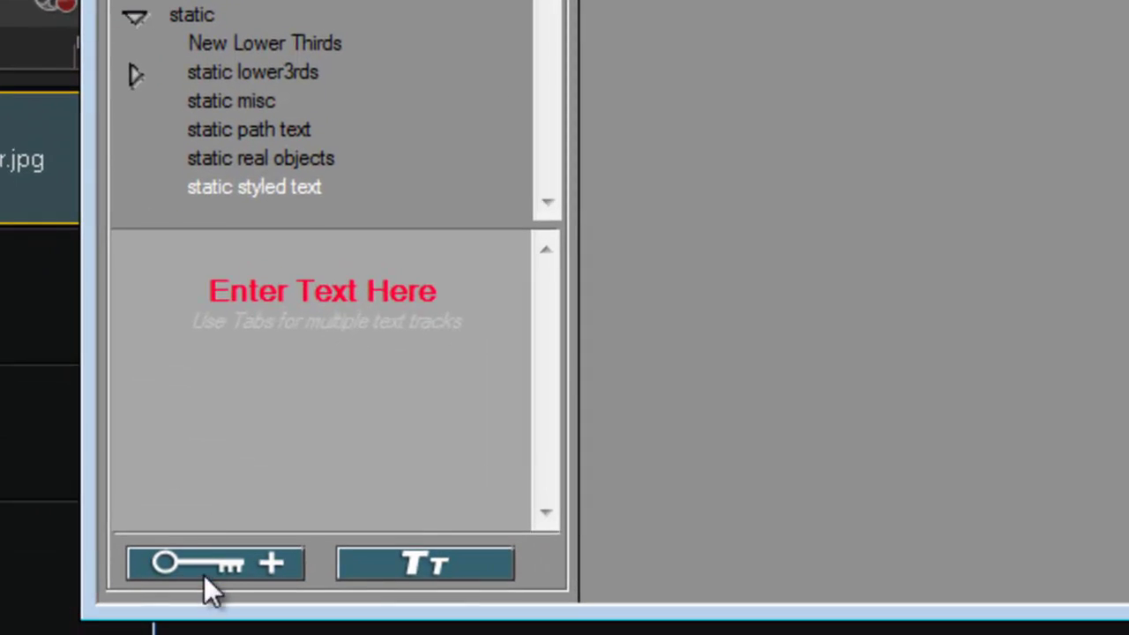
click(204, 569)
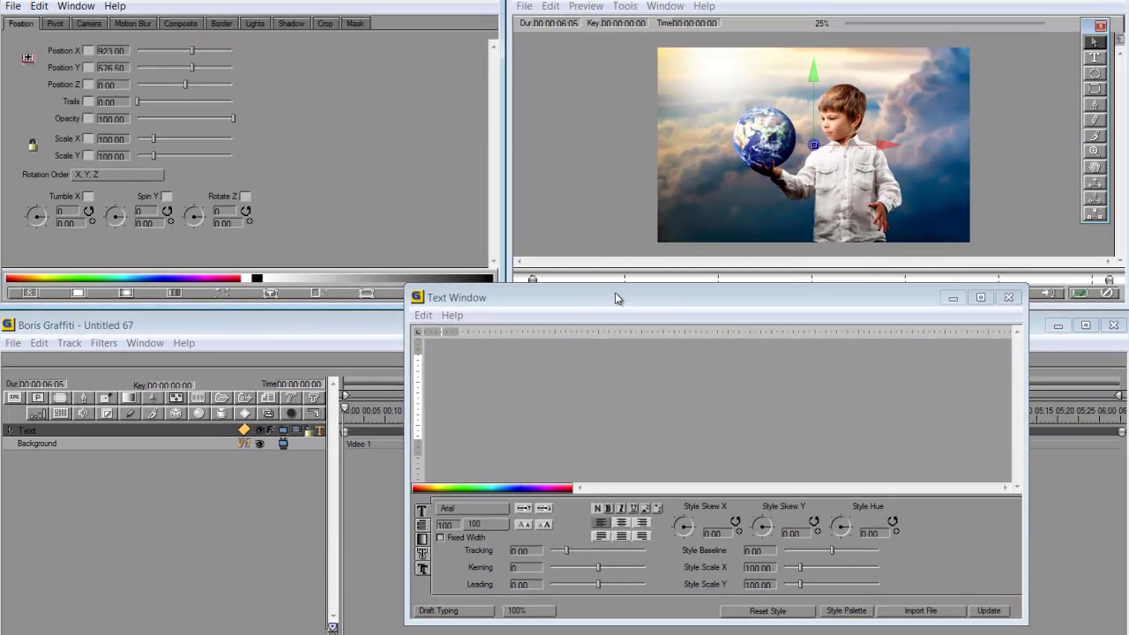
Enter the title text "gripps" in the Text Window, update the composition with it, and close the window
drag(615, 292, 679, 223)
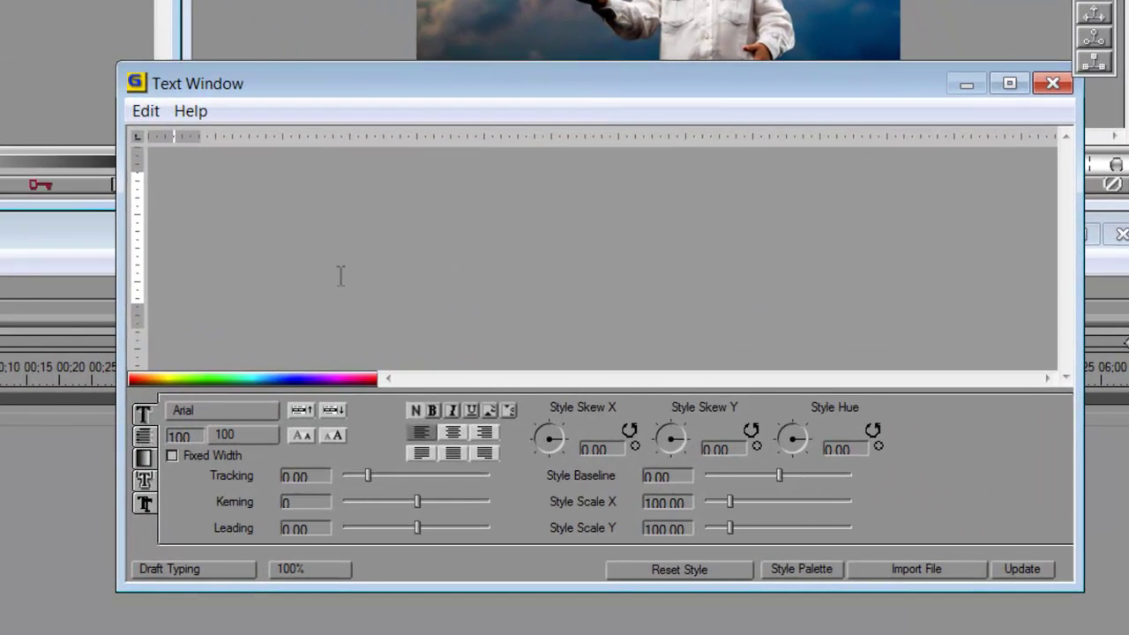
click(340, 276)
text(g)
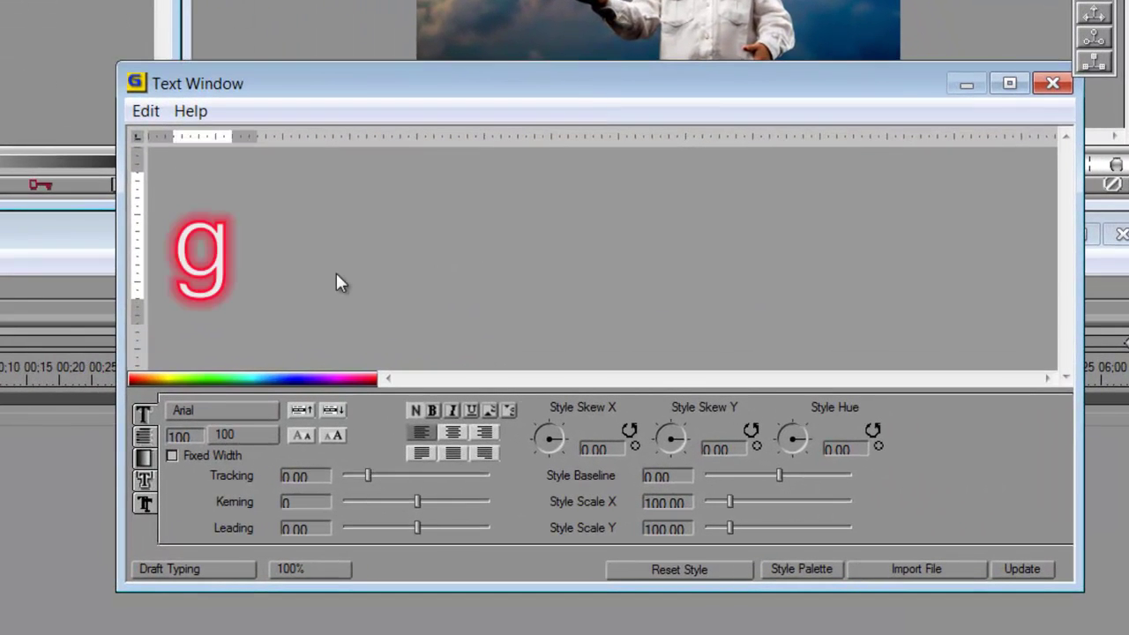
text(ripps)
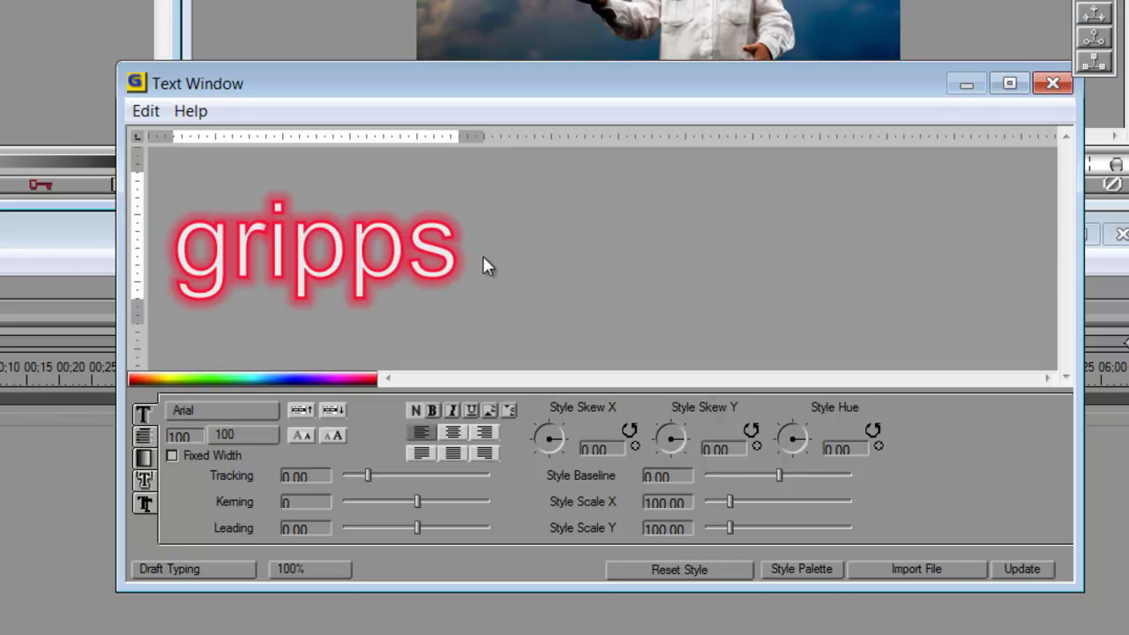
drag(423, 262, 203, 278)
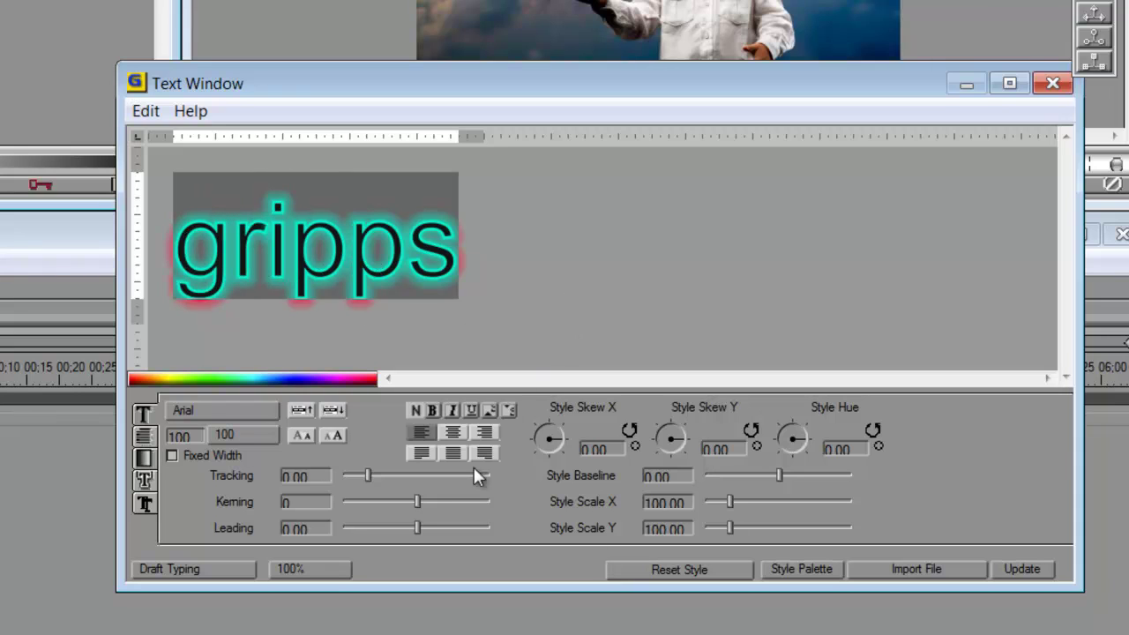
click(553, 277)
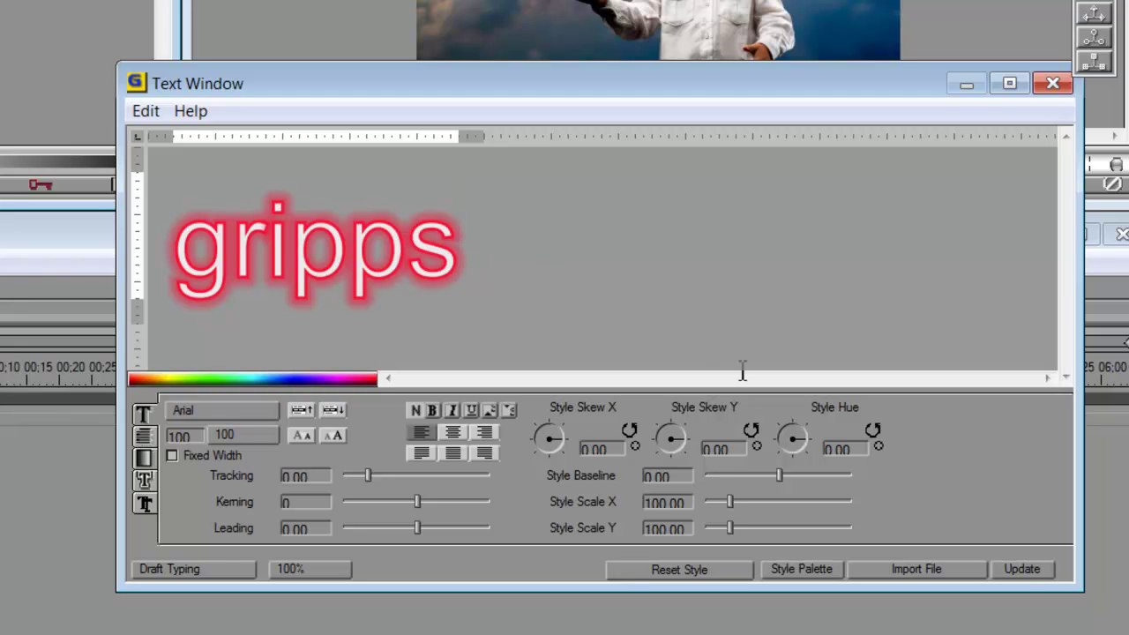
click(1021, 569)
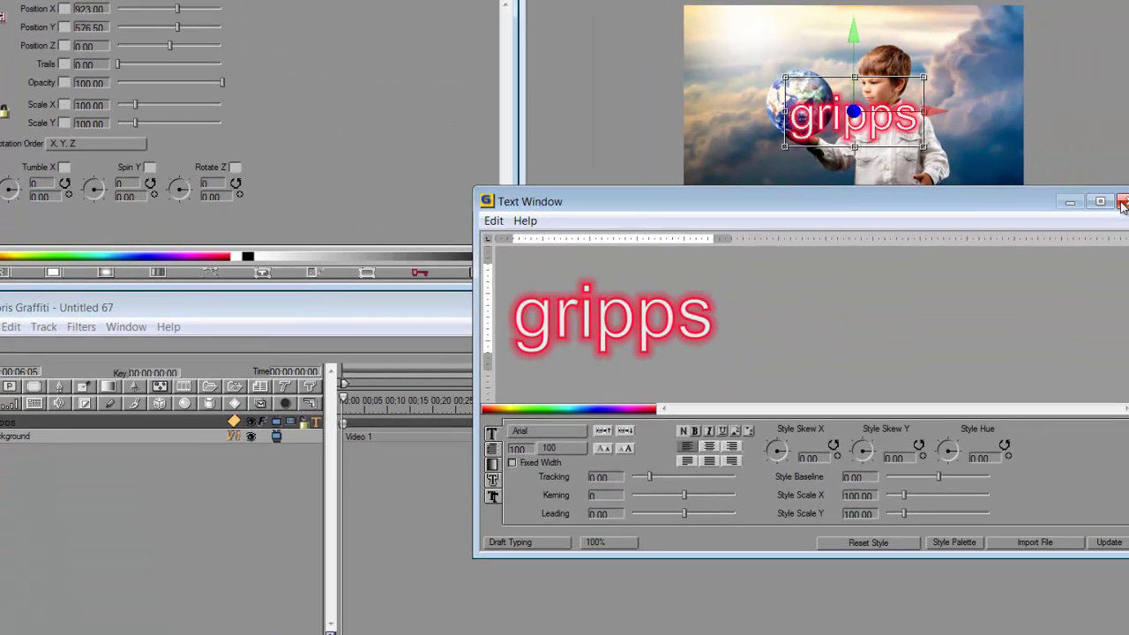
click(1122, 204)
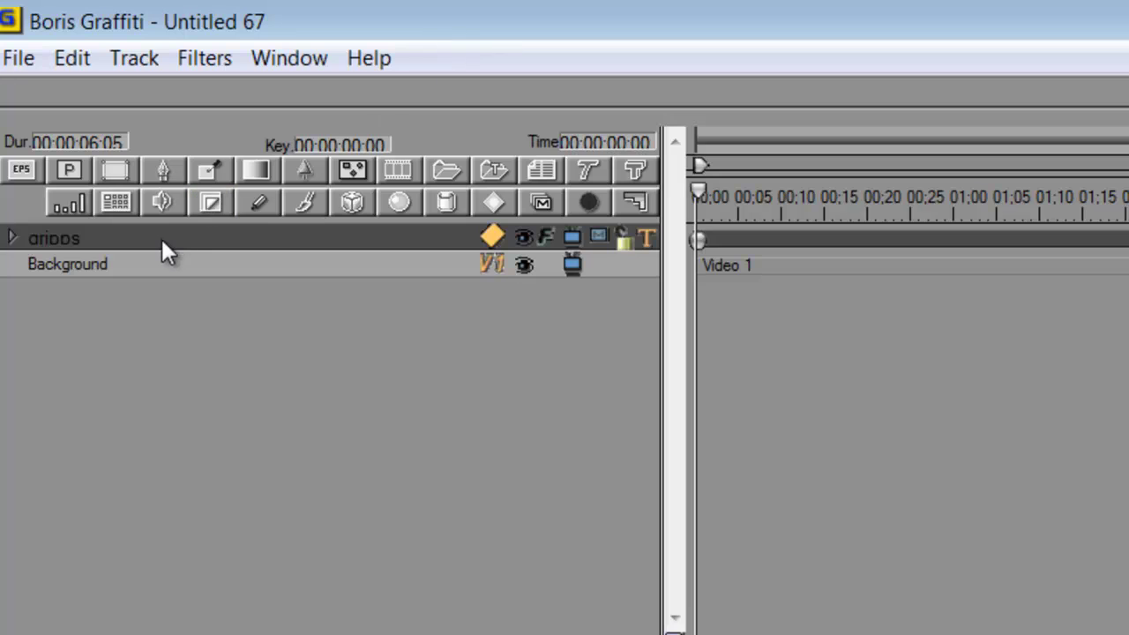
Add the BCC 2D Particles distortion filter to the gripps text track and preview the effect
right_click(68, 240)
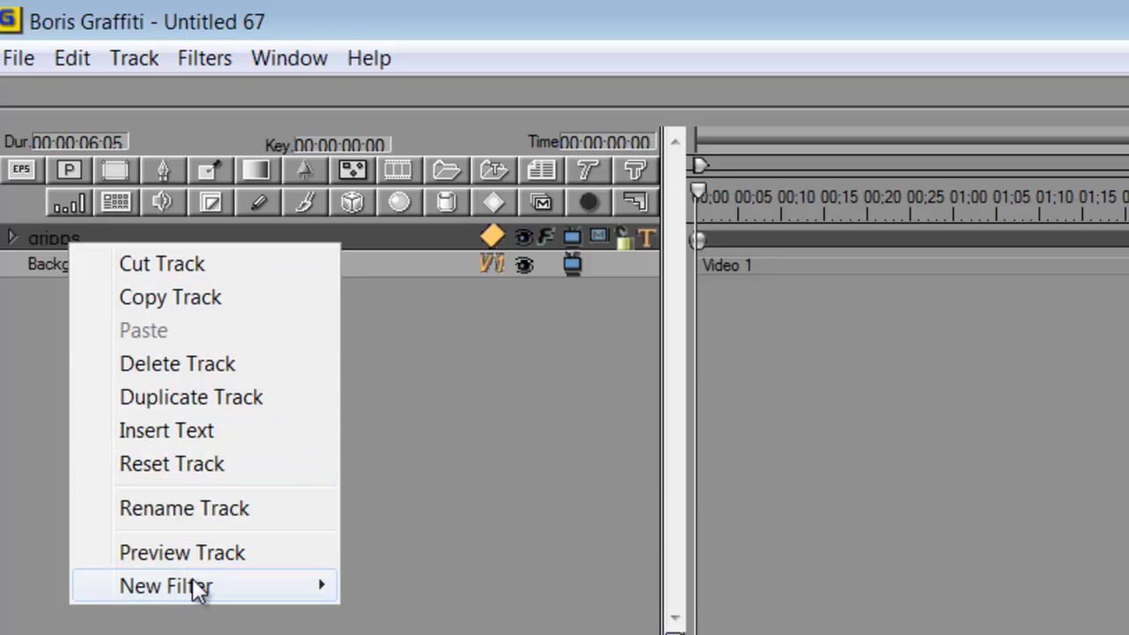
mouse_move(198, 587)
mouse_move(452, 457)
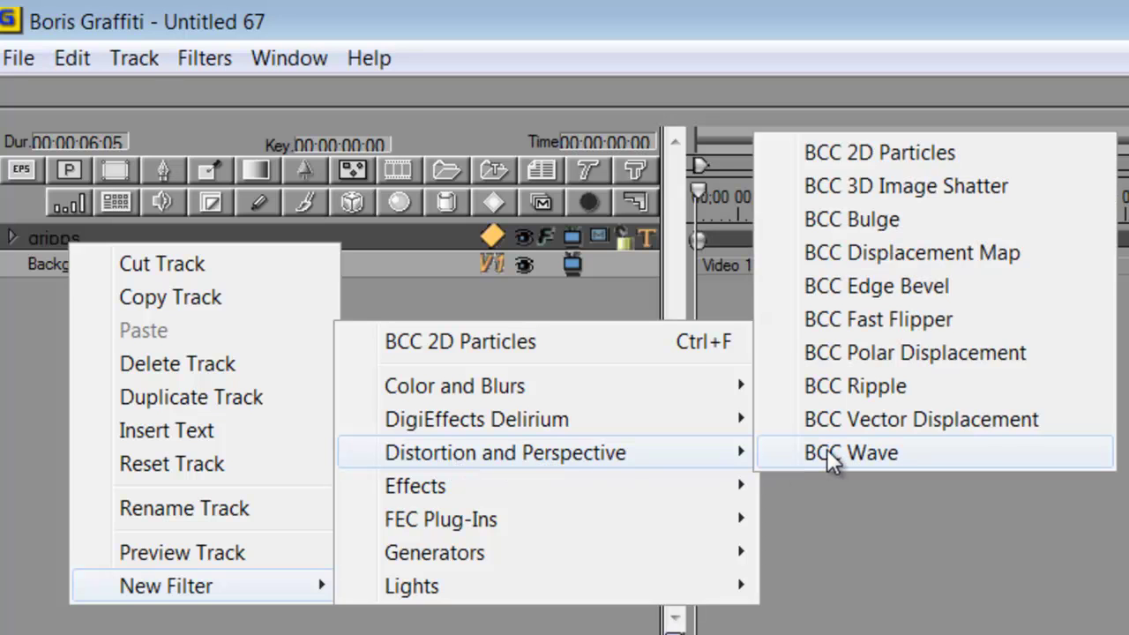
click(918, 152)
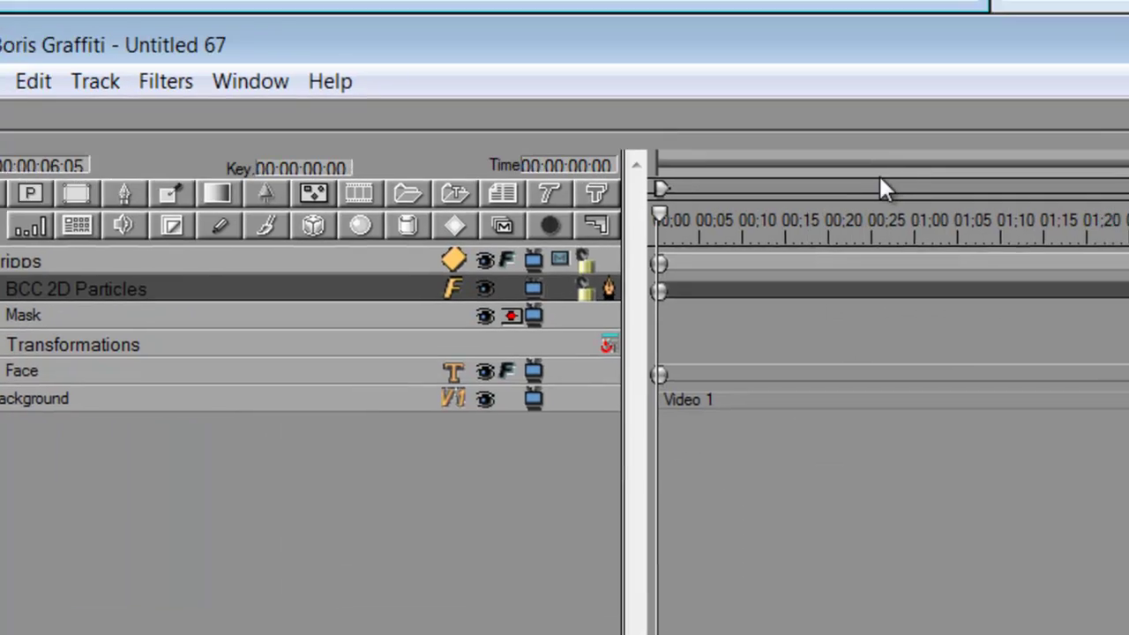
key(space)
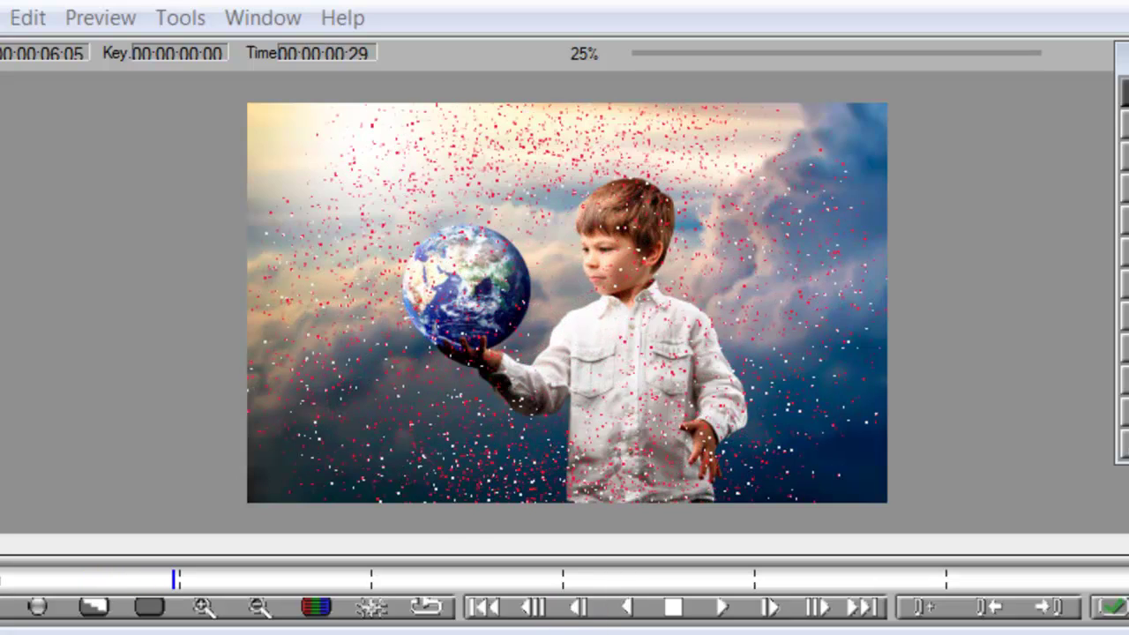
drag(493, 485, 341, 486)
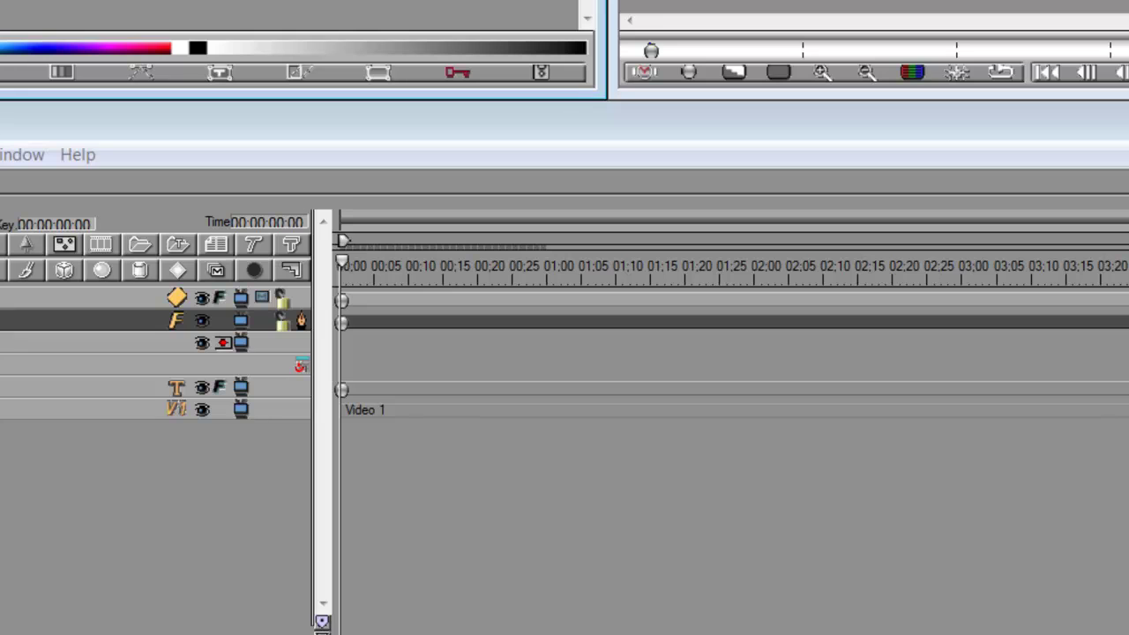
Add a keyframe to the BCC 2D Particles track at 2 seconds on the timeline
click(344, 261)
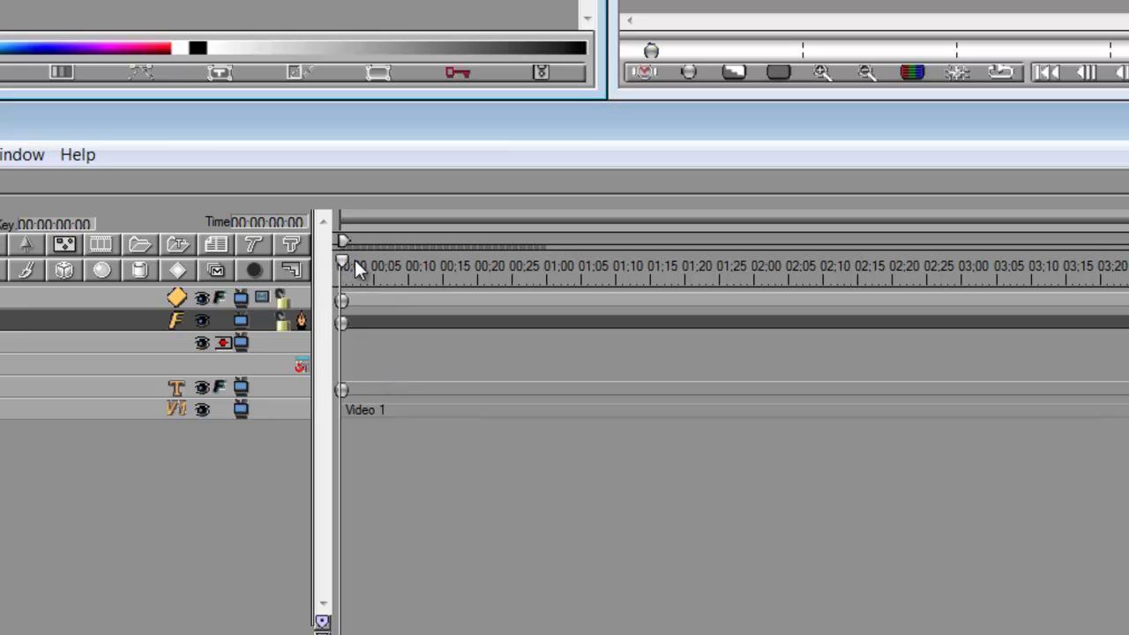
drag(344, 261, 469, 267)
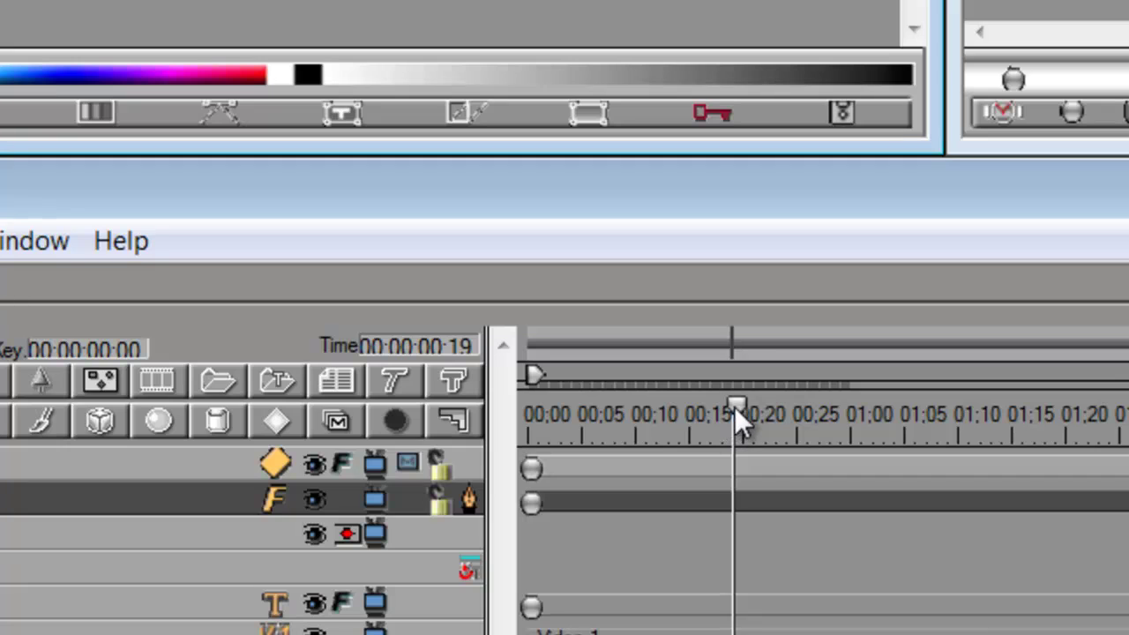
drag(736, 410, 1128, 445)
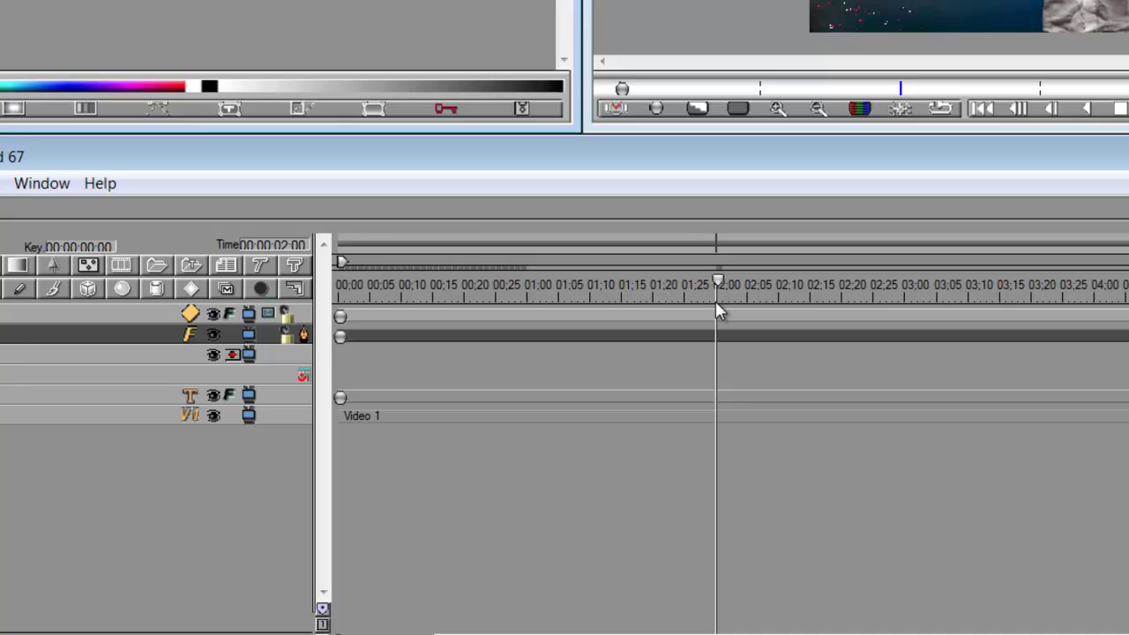
key(Insert)
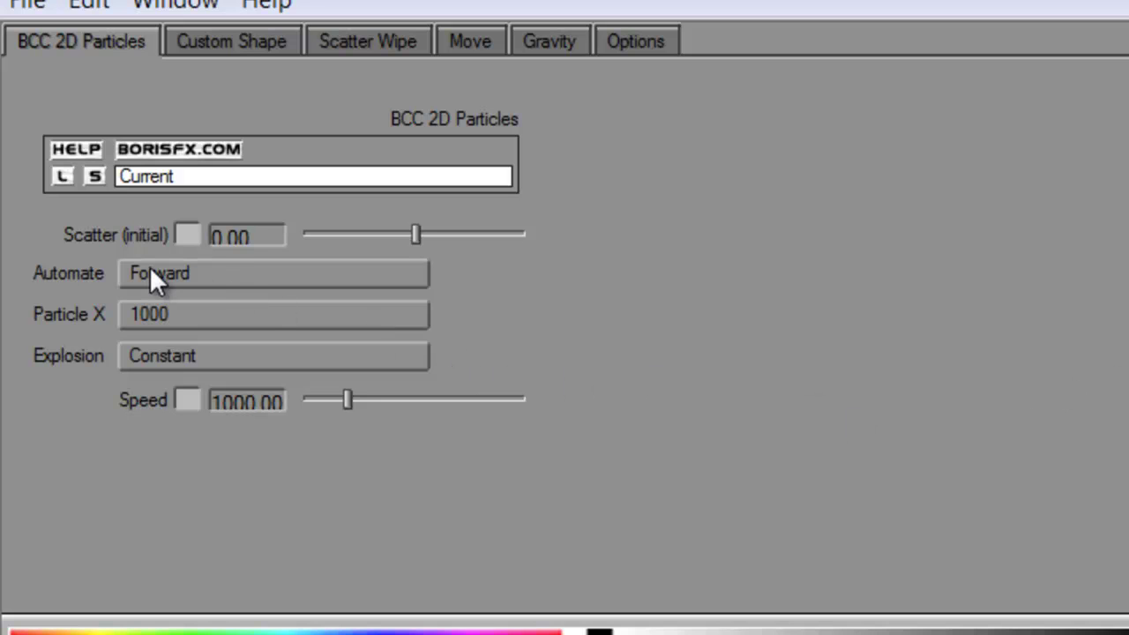
Set the initial Scatter interpolation to Accelerate and Automate to Manual for the particles filter
click(187, 236)
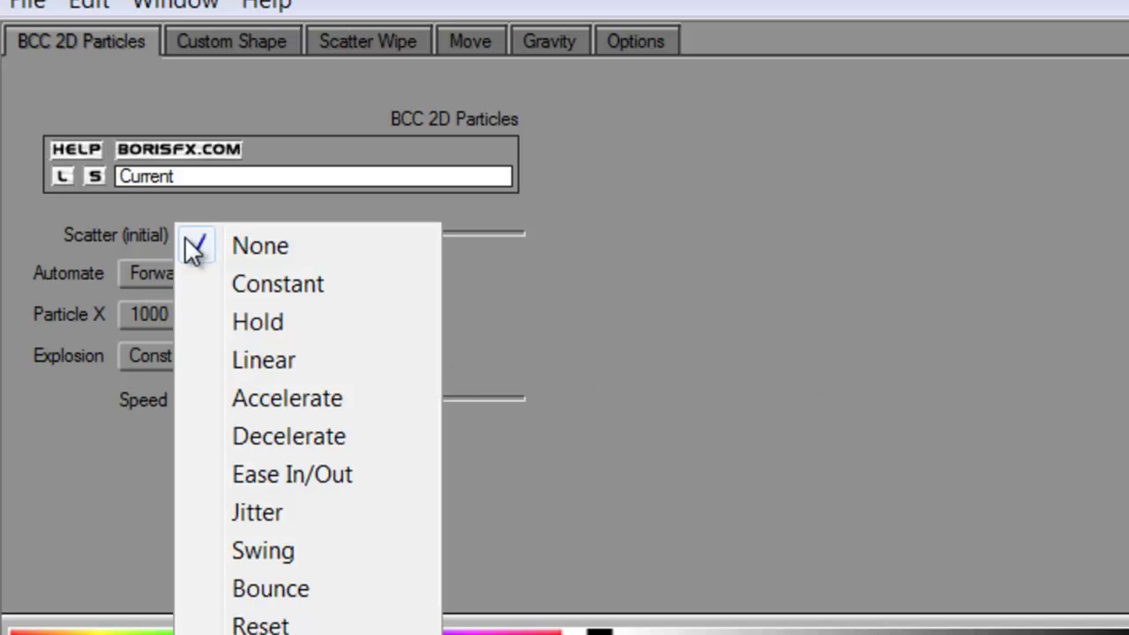
click(281, 400)
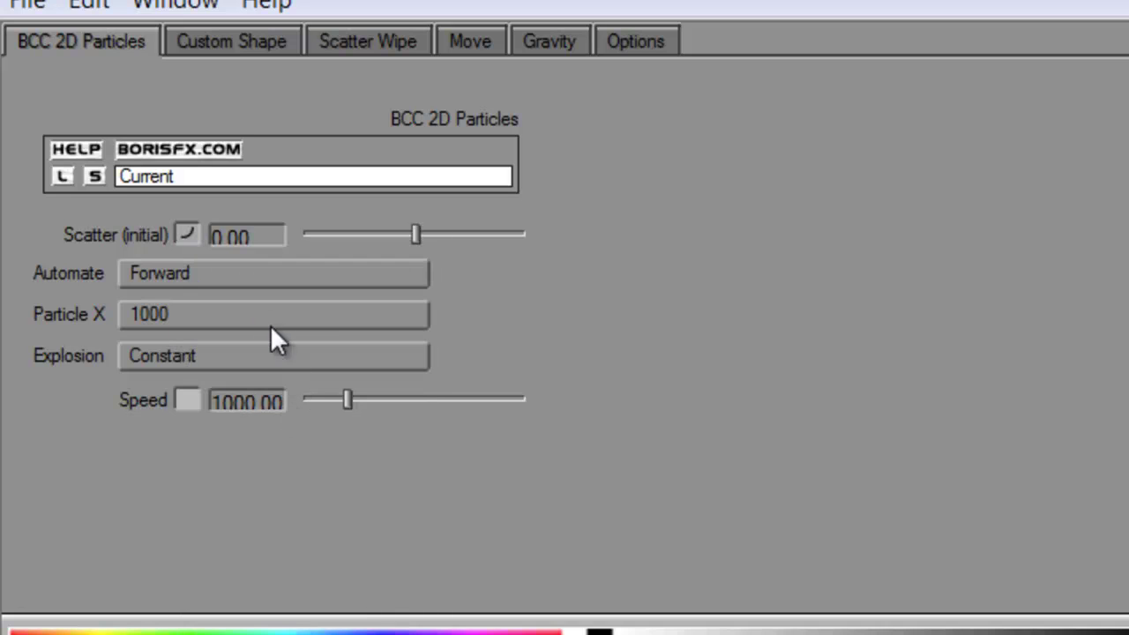
click(218, 279)
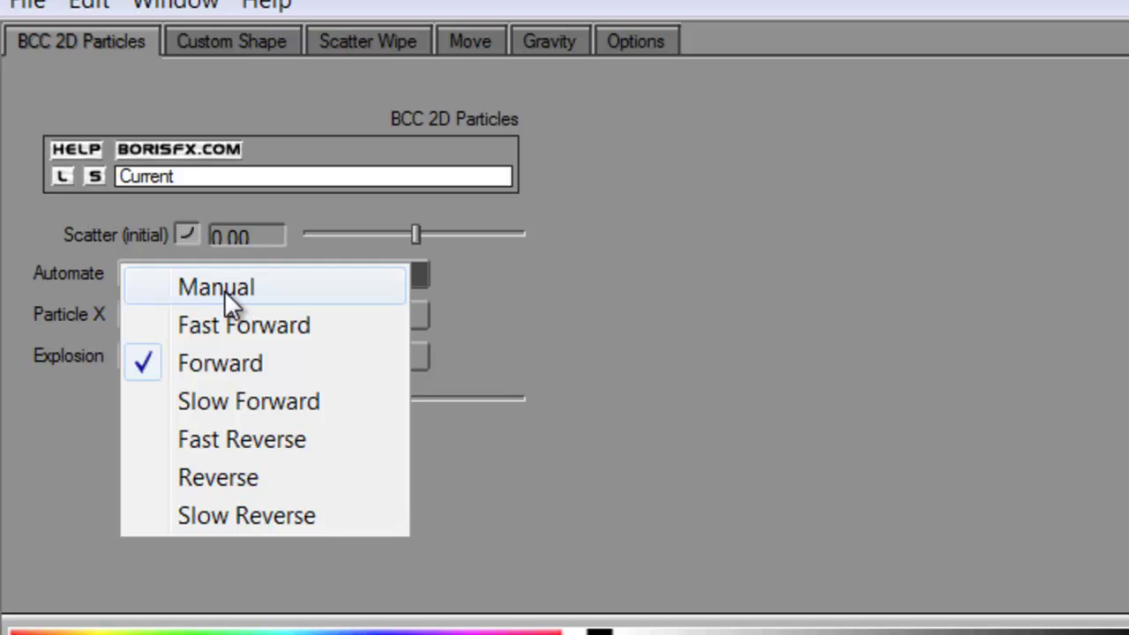
click(228, 304)
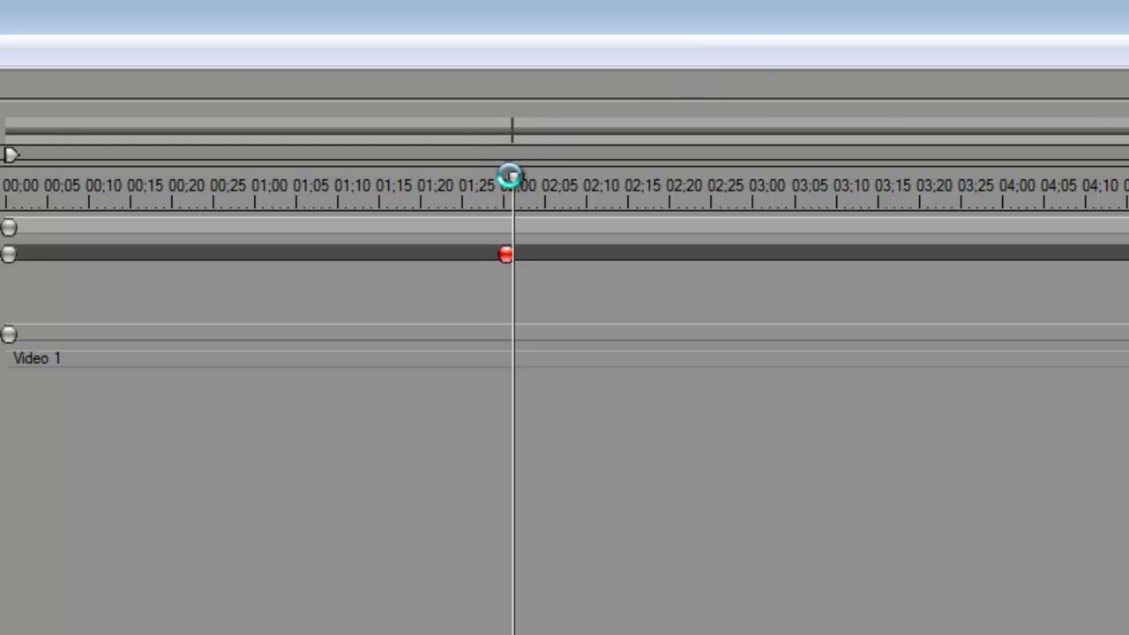
At 3 seconds, set the particles filter's initial Scatter to Accelerate with a value of 380
mouse_move(510, 177)
mouse_down()
mouse_move(771, 187)
mouse_move(756, 190)
mouse_up()
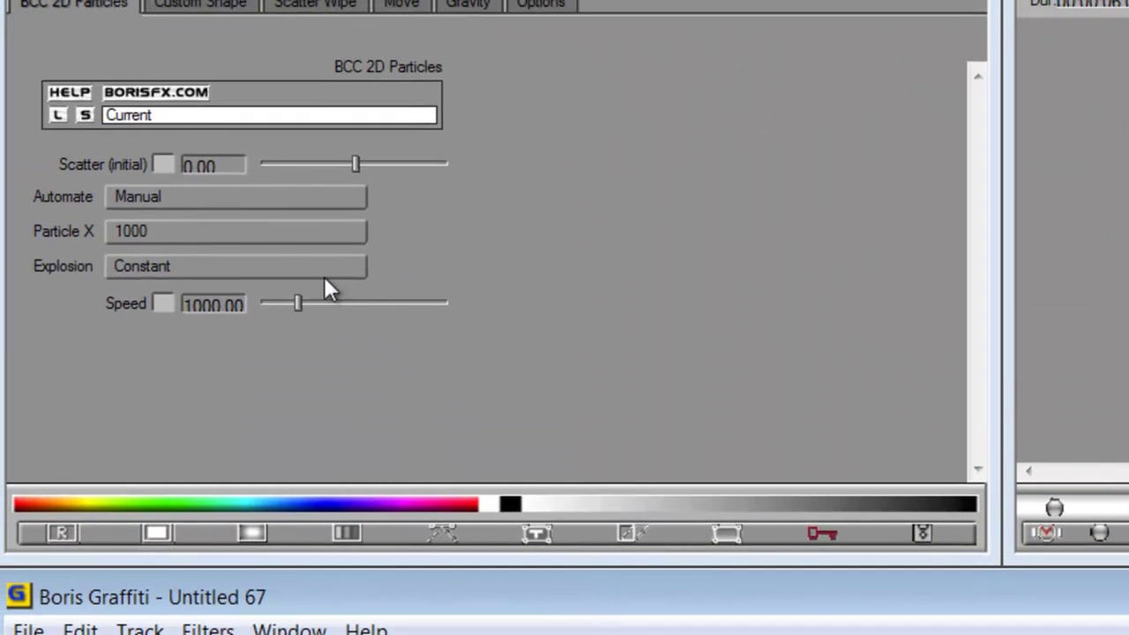
click(160, 164)
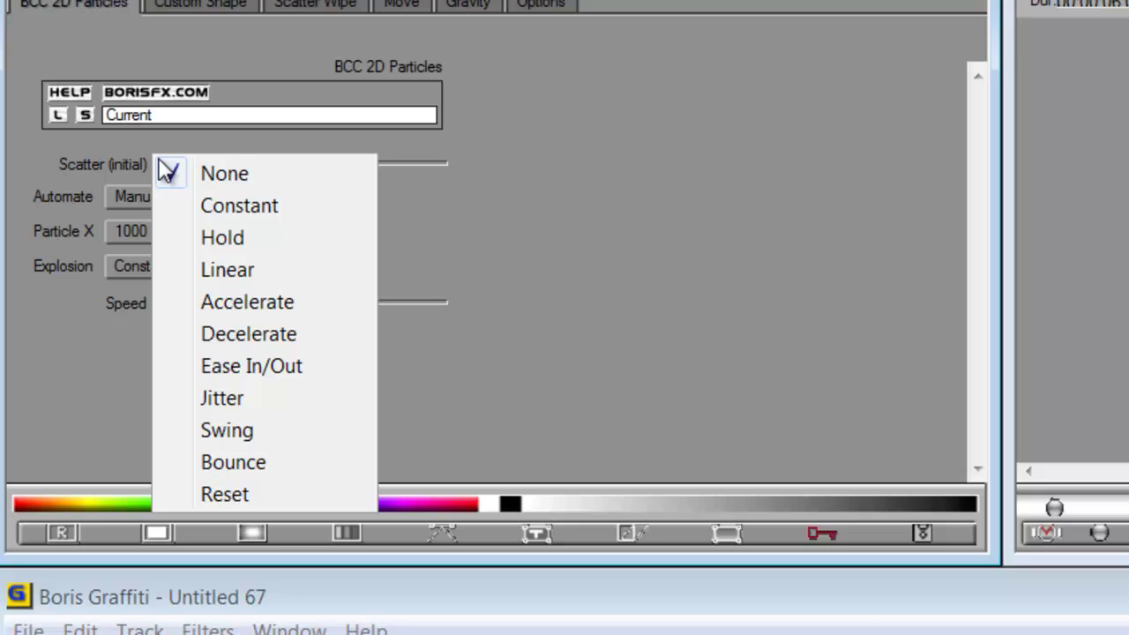
click(227, 302)
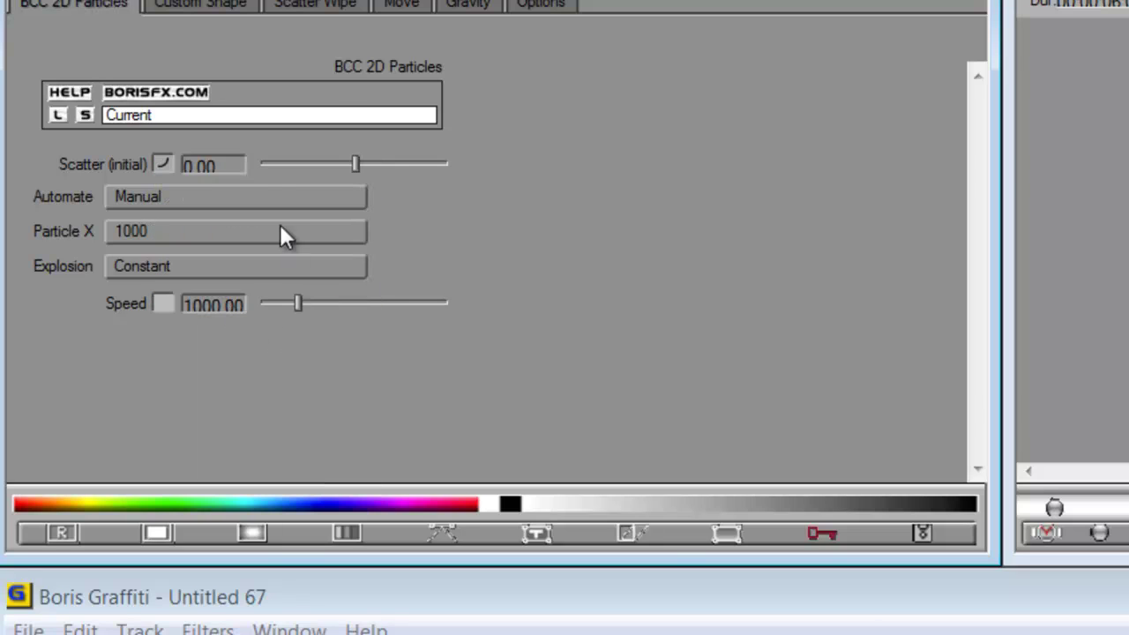
click(228, 165)
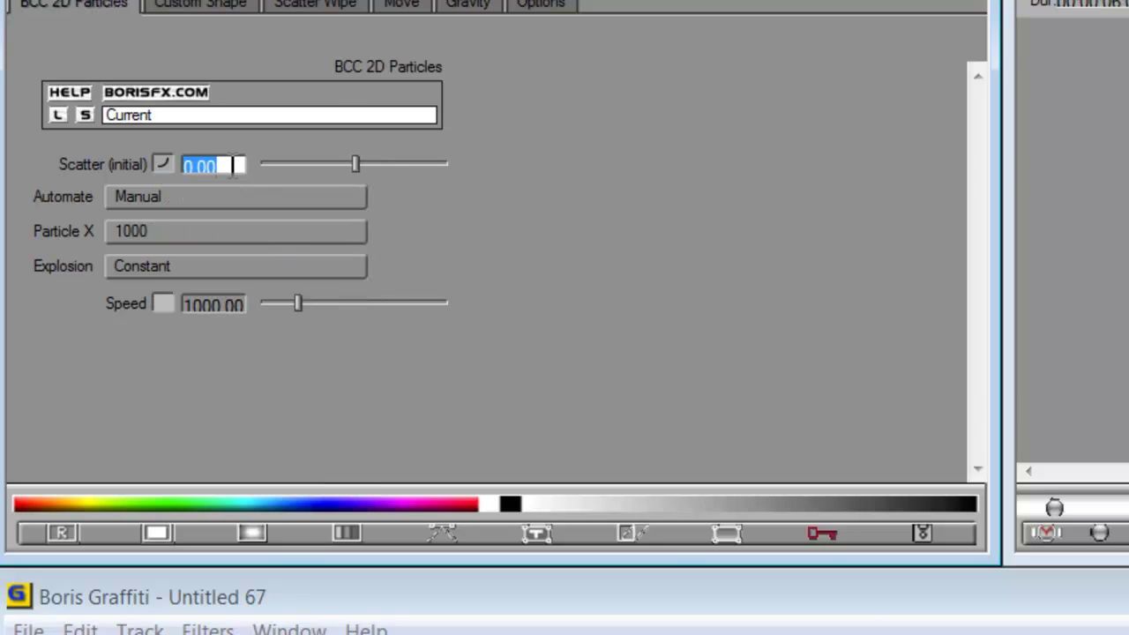
text(380)
key(Return)
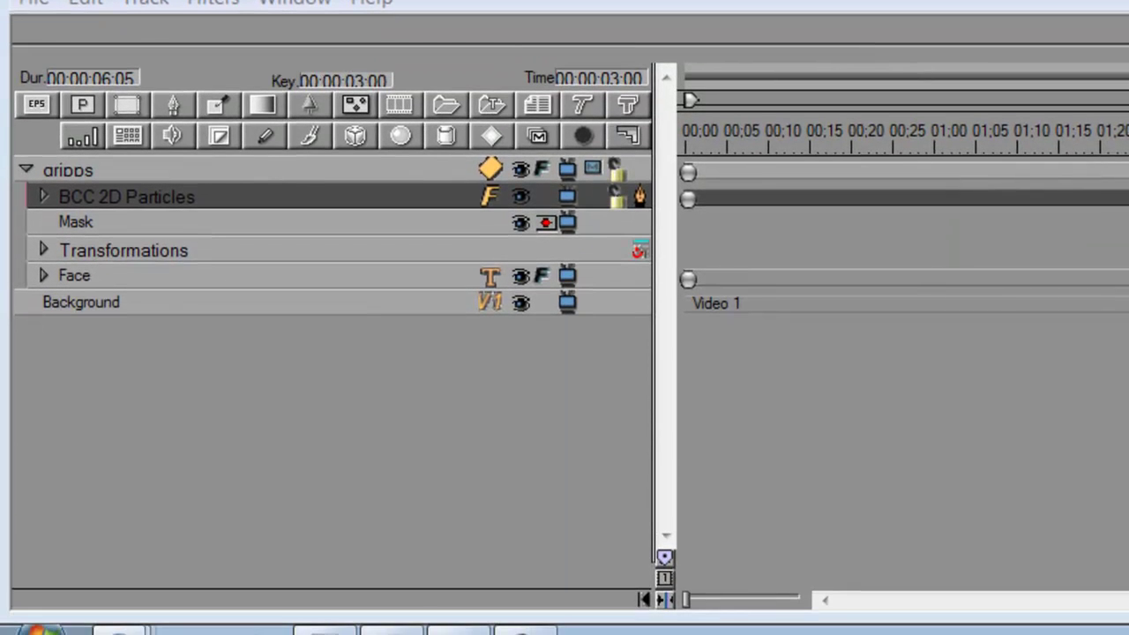
Collapse the gripps text track and duplicate it
click(26, 166)
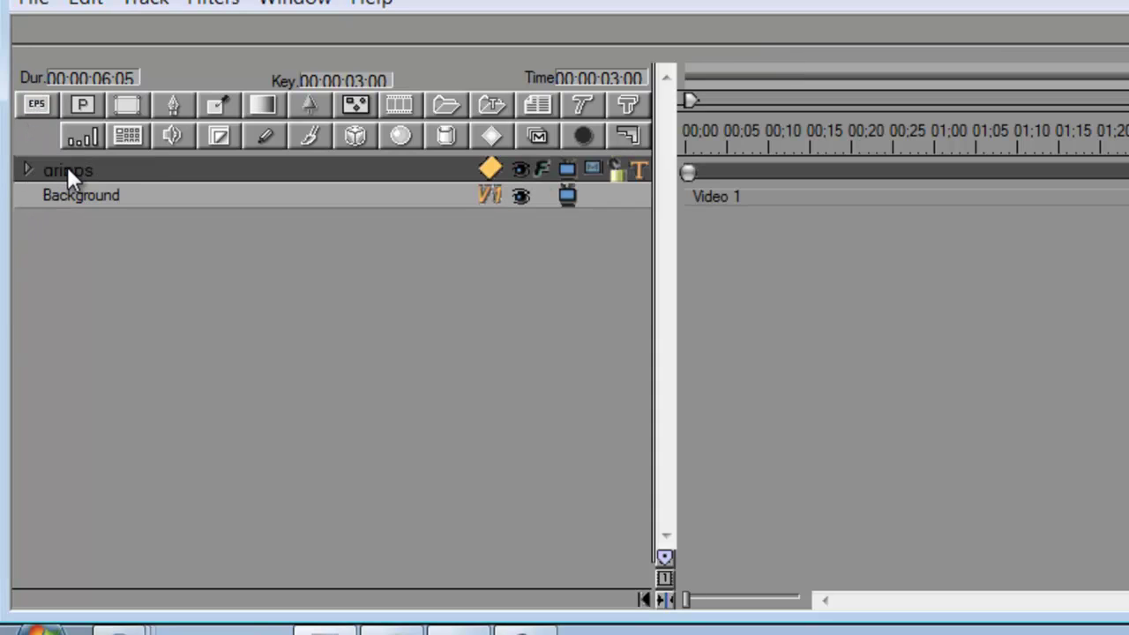
right_click(68, 167)
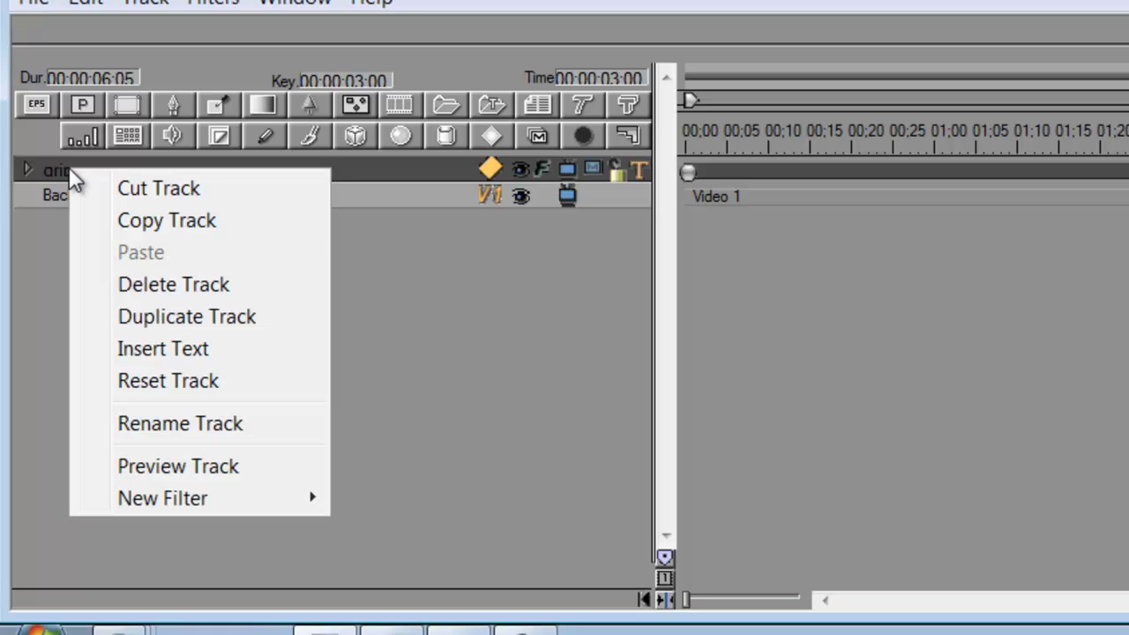
click(186, 317)
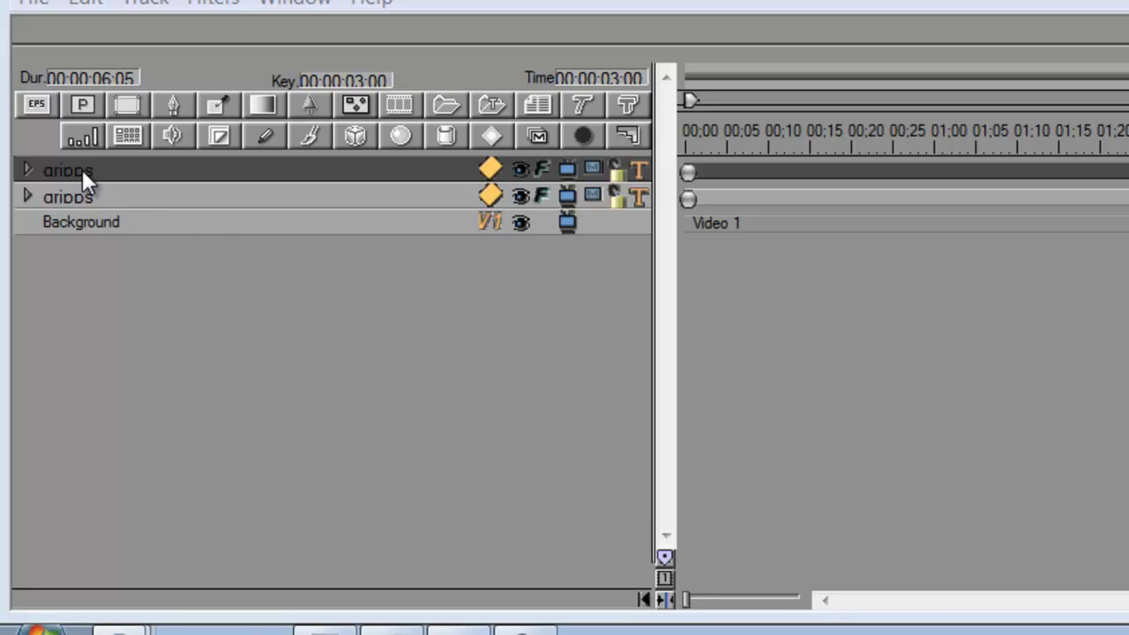
Replace the text of the lower gripps track with World, update it and close the text editor
click(60, 194)
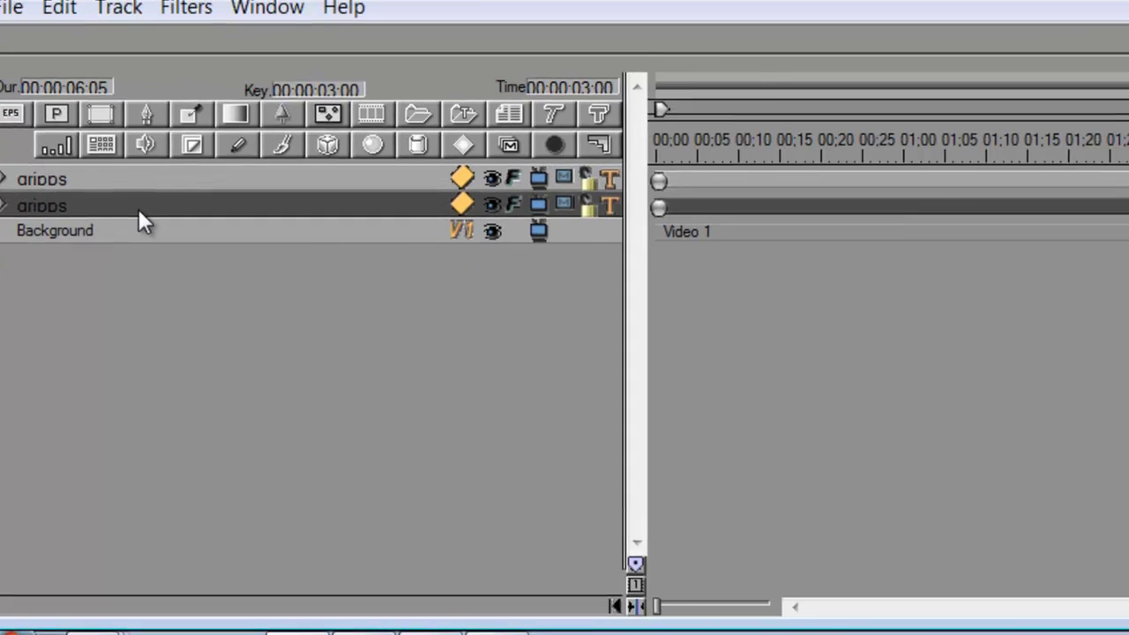
double_click(138, 209)
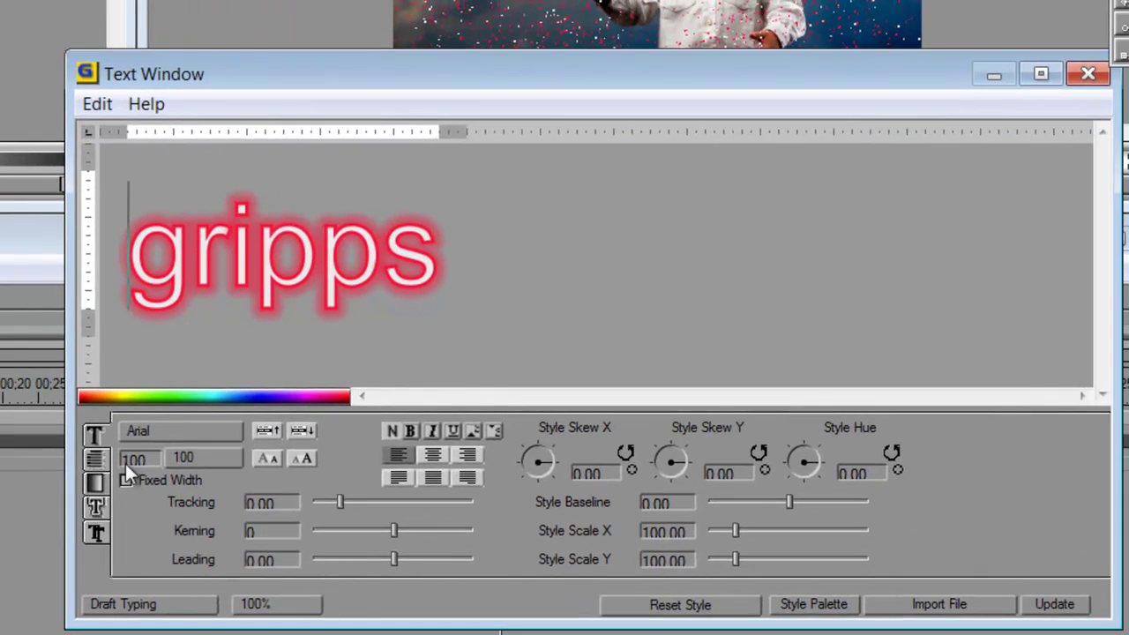
drag(484, 234, 155, 281)
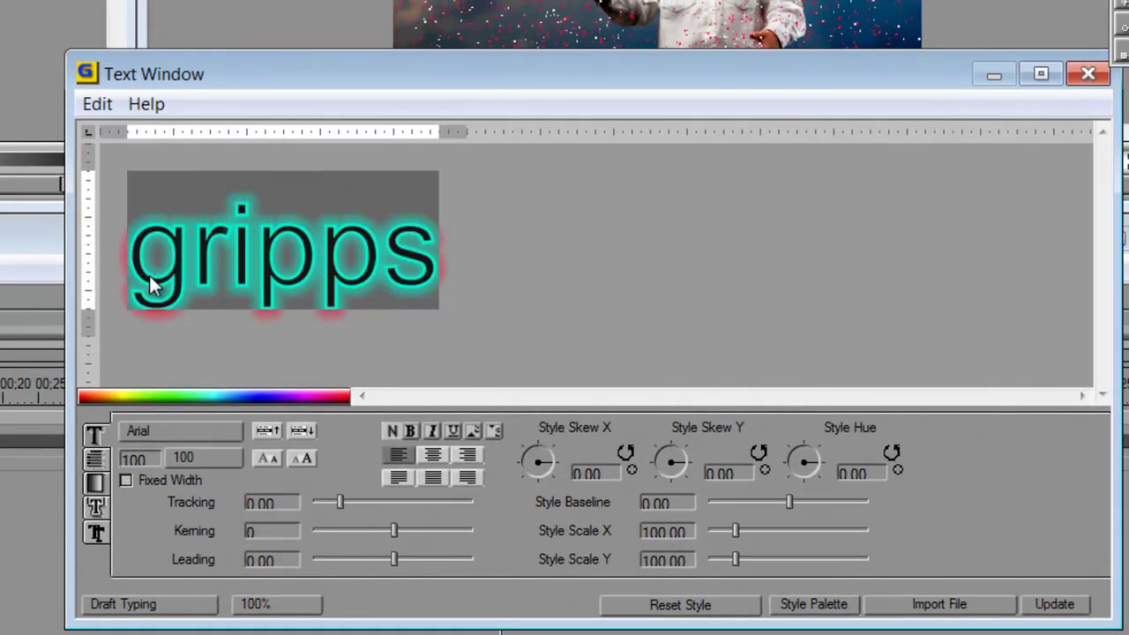
text(World)
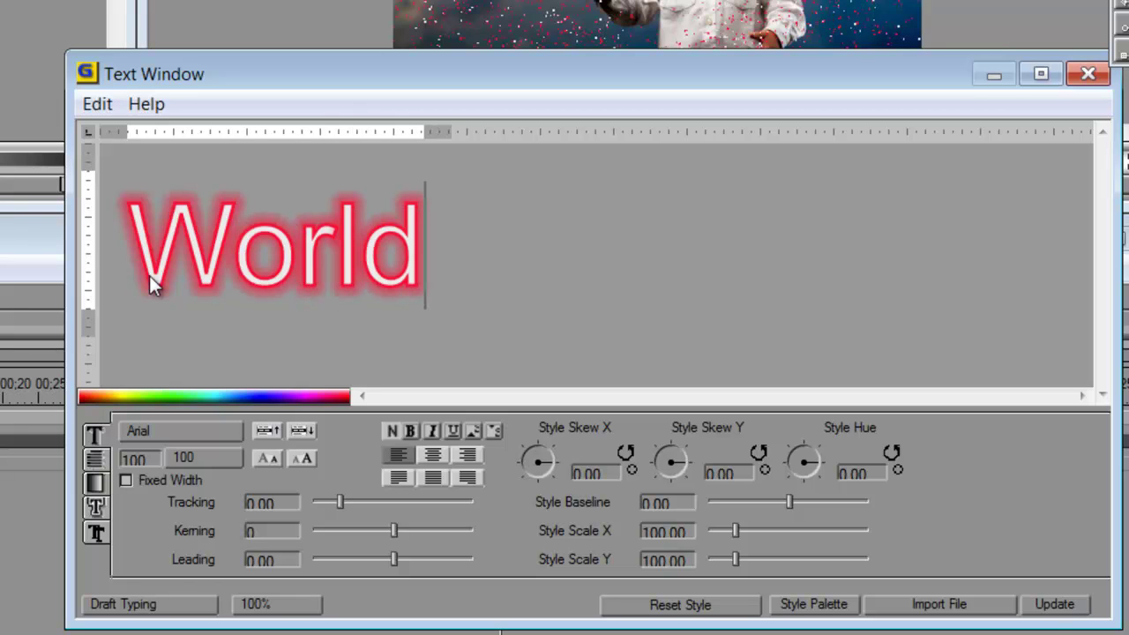
click(1051, 608)
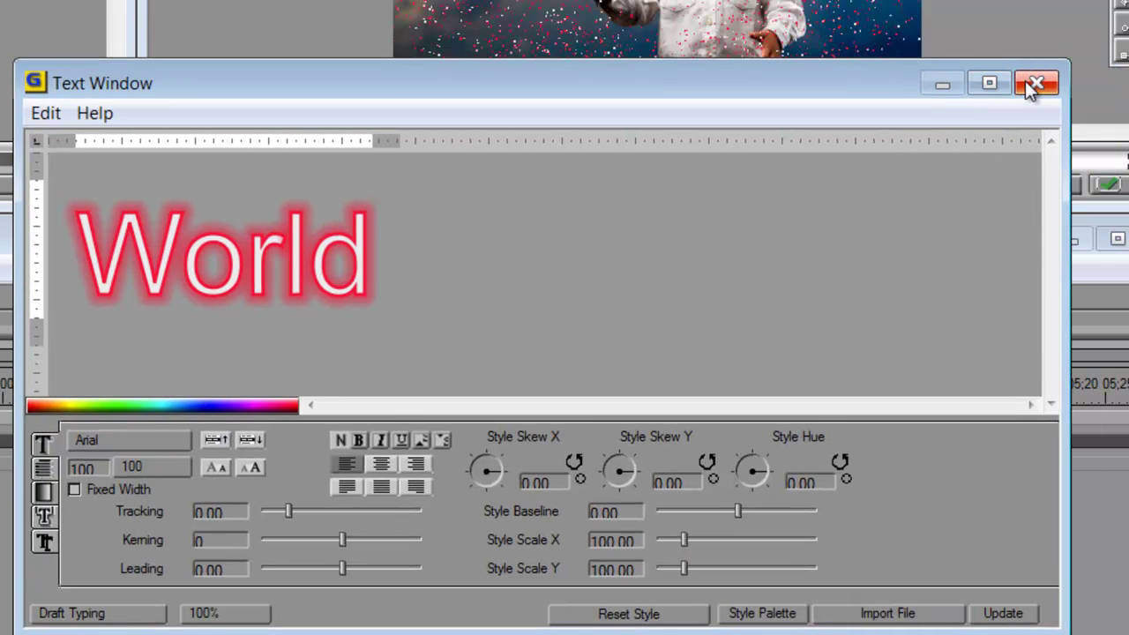
click(1038, 80)
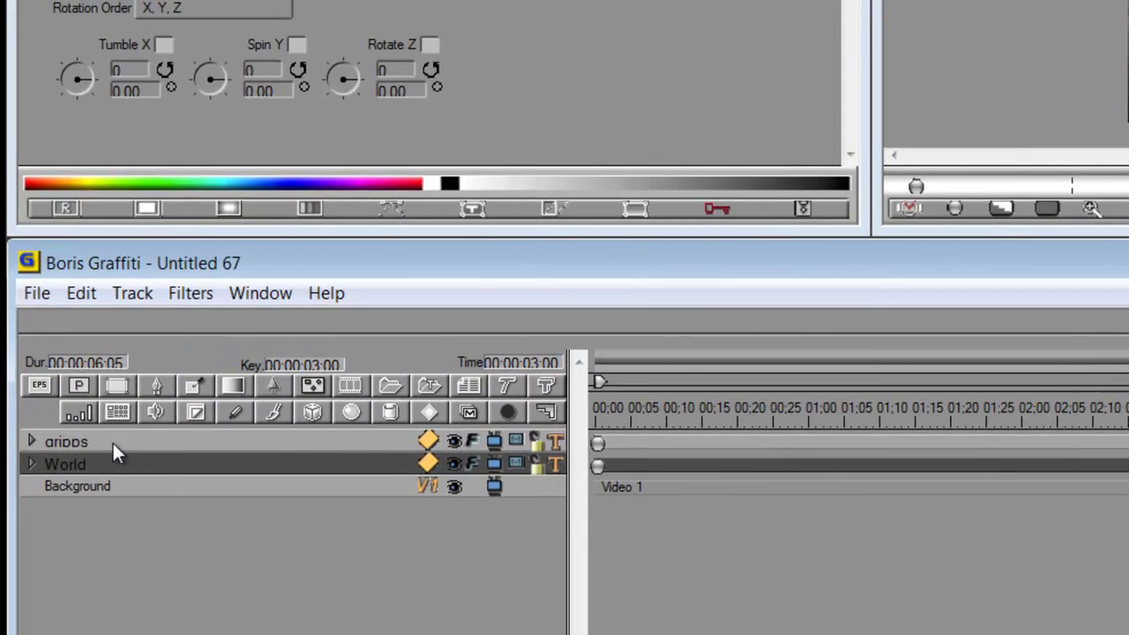
Expand the gripps track and shorten it and its Face track so both end at 3 seconds
click(109, 441)
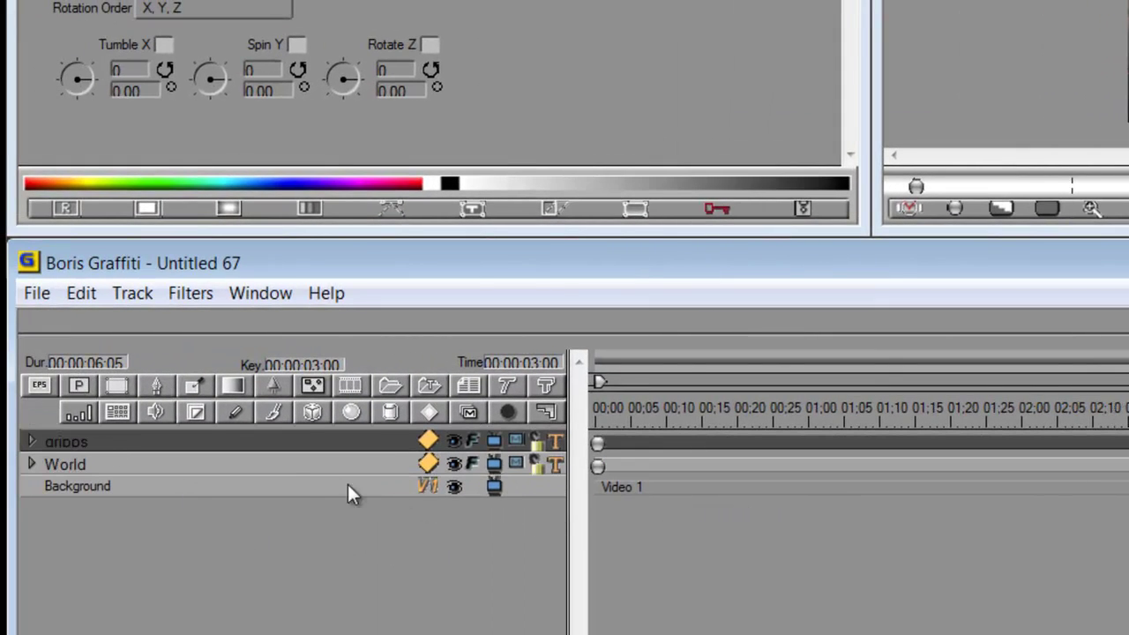
click(31, 440)
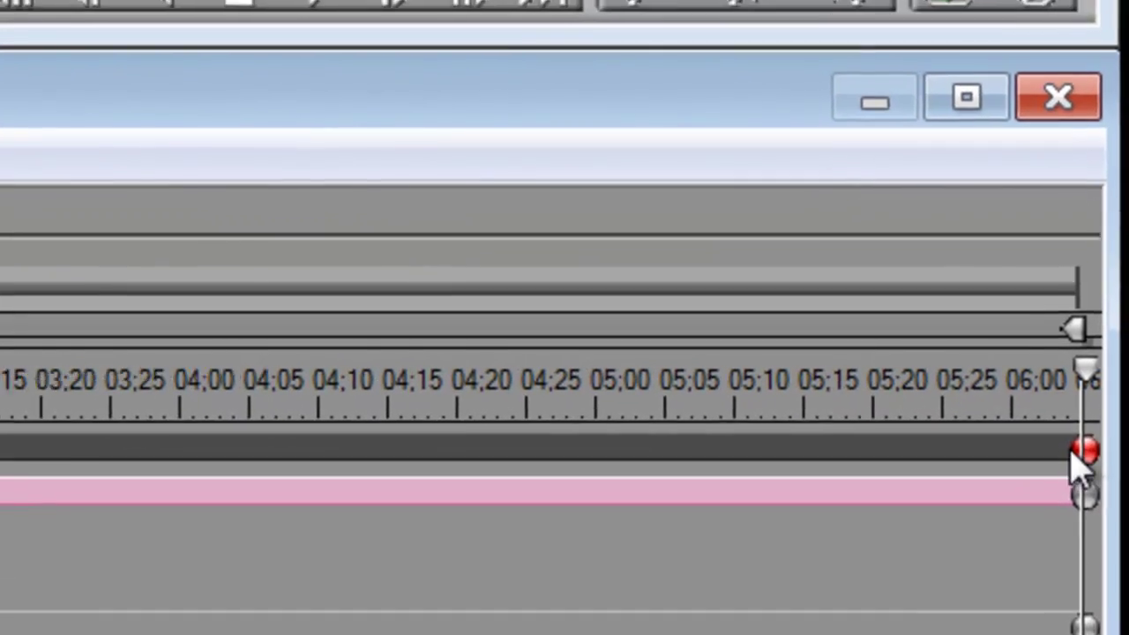
drag(1074, 451, 0, 452)
drag(749, 388, 715, 388)
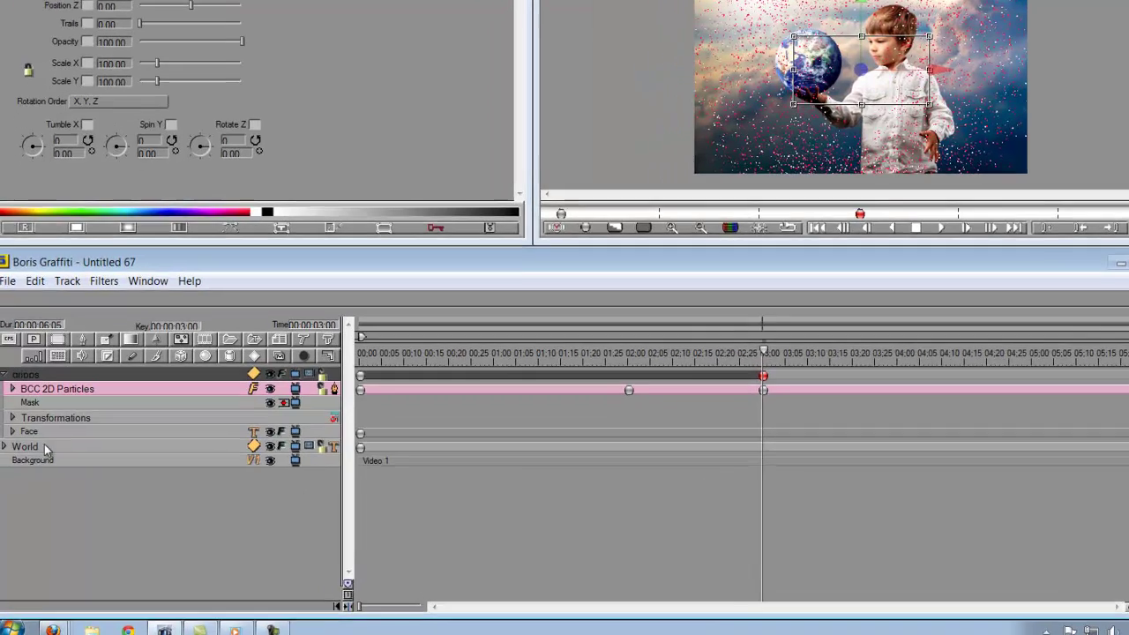
click(60, 436)
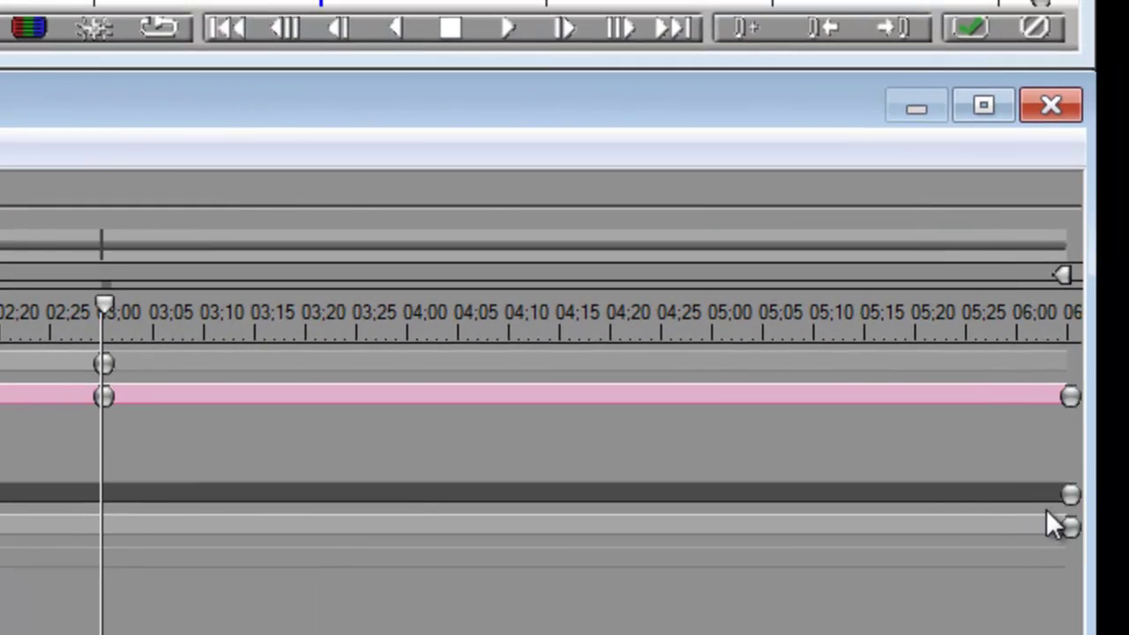
drag(1071, 495, 102, 518)
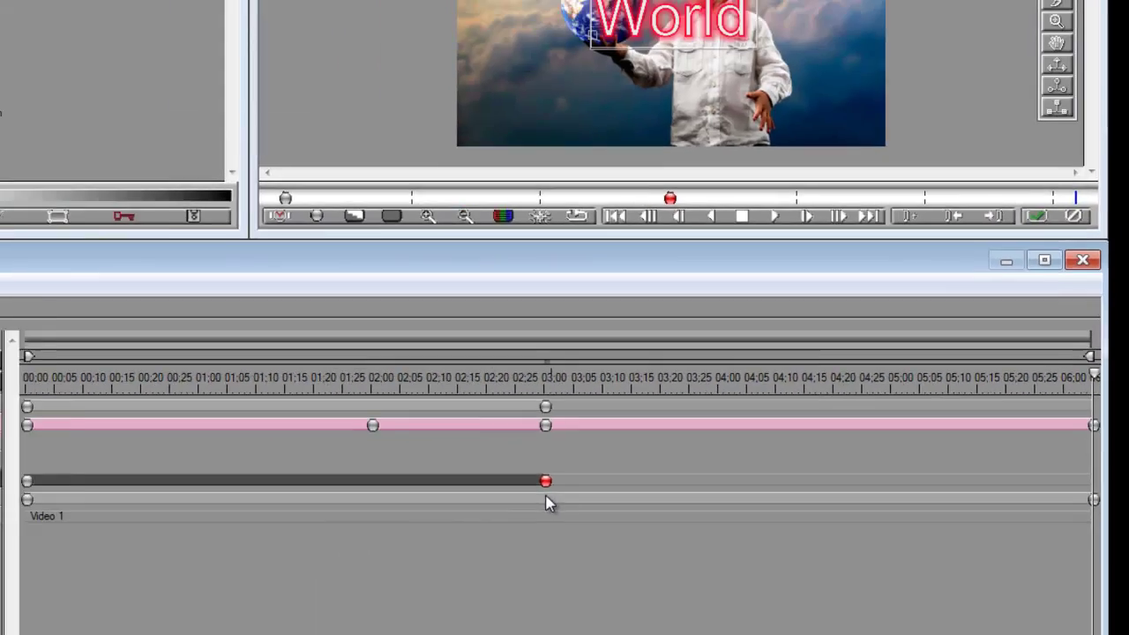
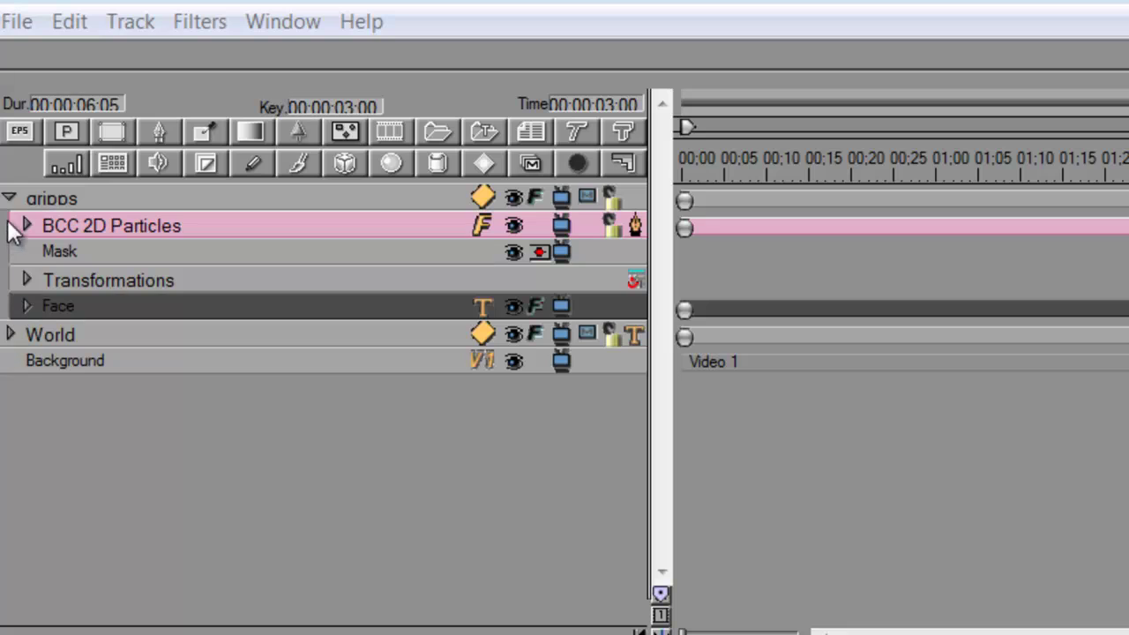
In the World track's BCC 2D Particles, move the 2-second keyframe to 00:00:04:01 and the start keyframe to 3 seconds
click(10, 334)
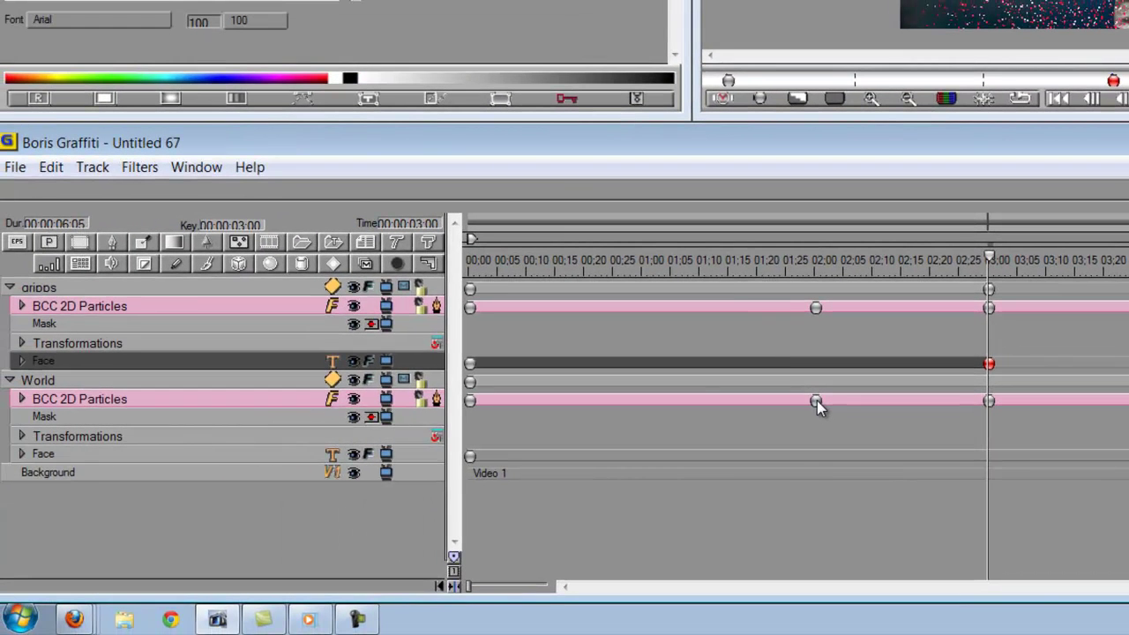
drag(816, 402, 1128, 402)
drag(944, 487, 961, 490)
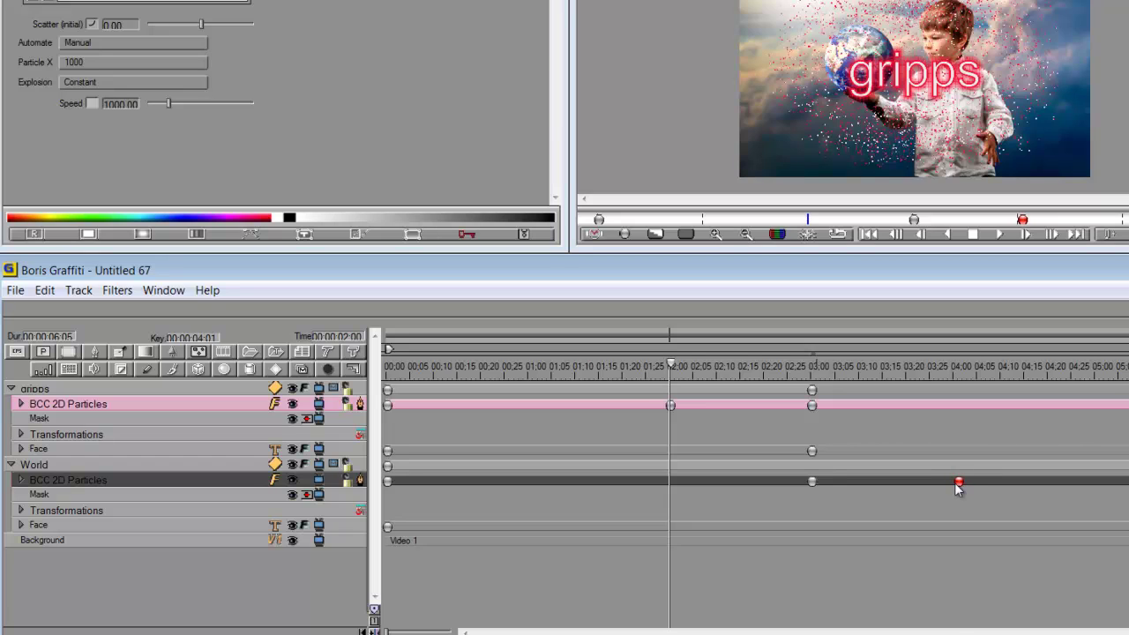
click(959, 484)
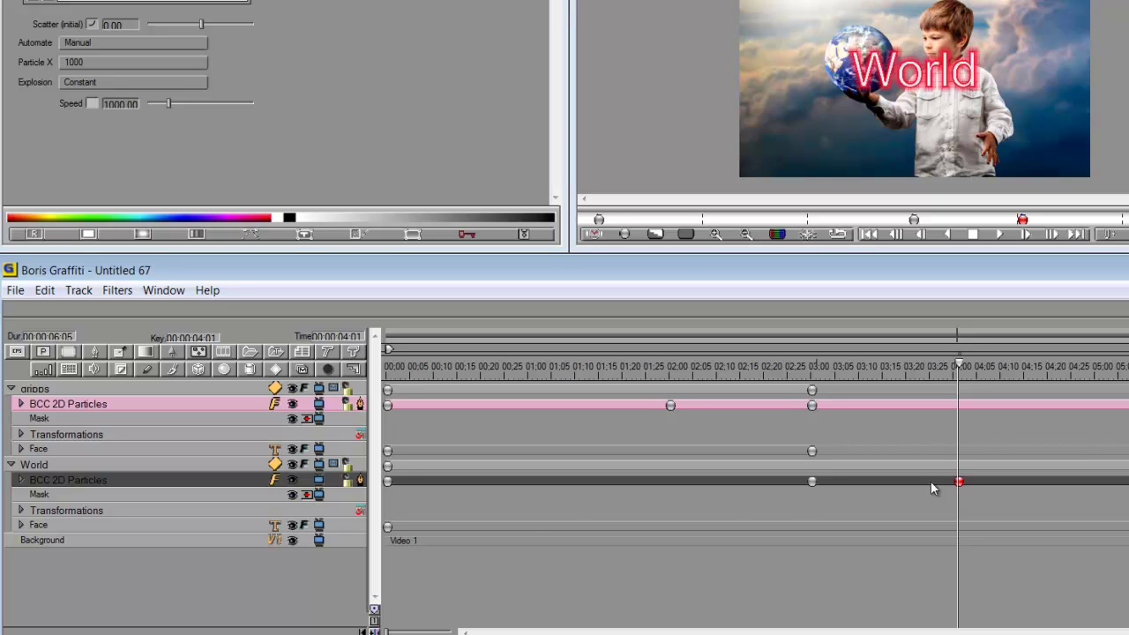
click(388, 480)
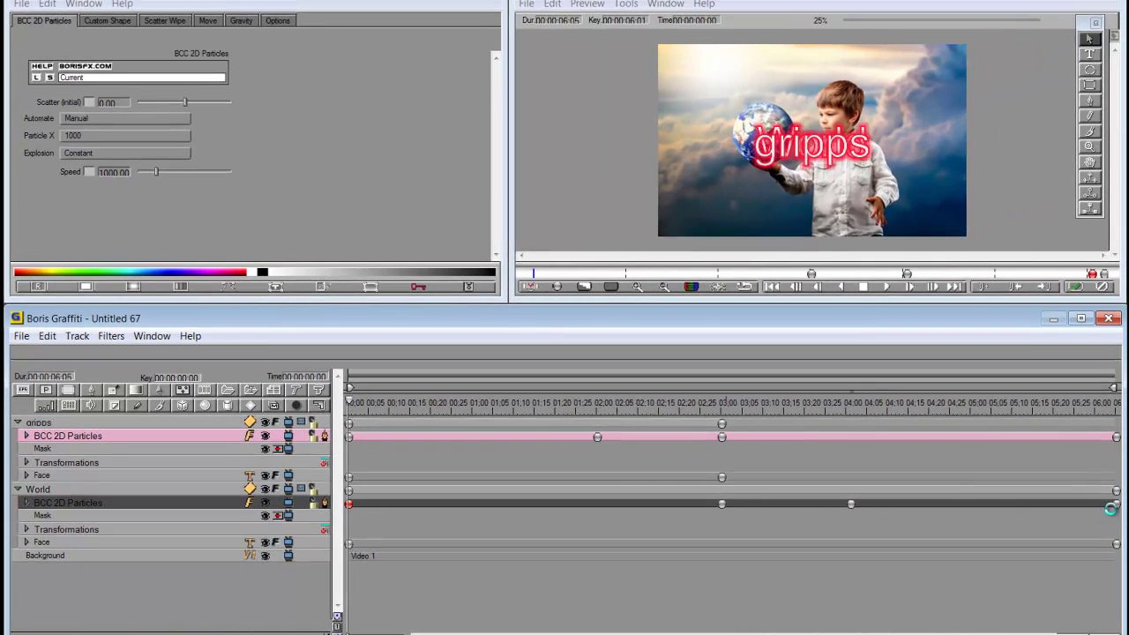
click(1128, 501)
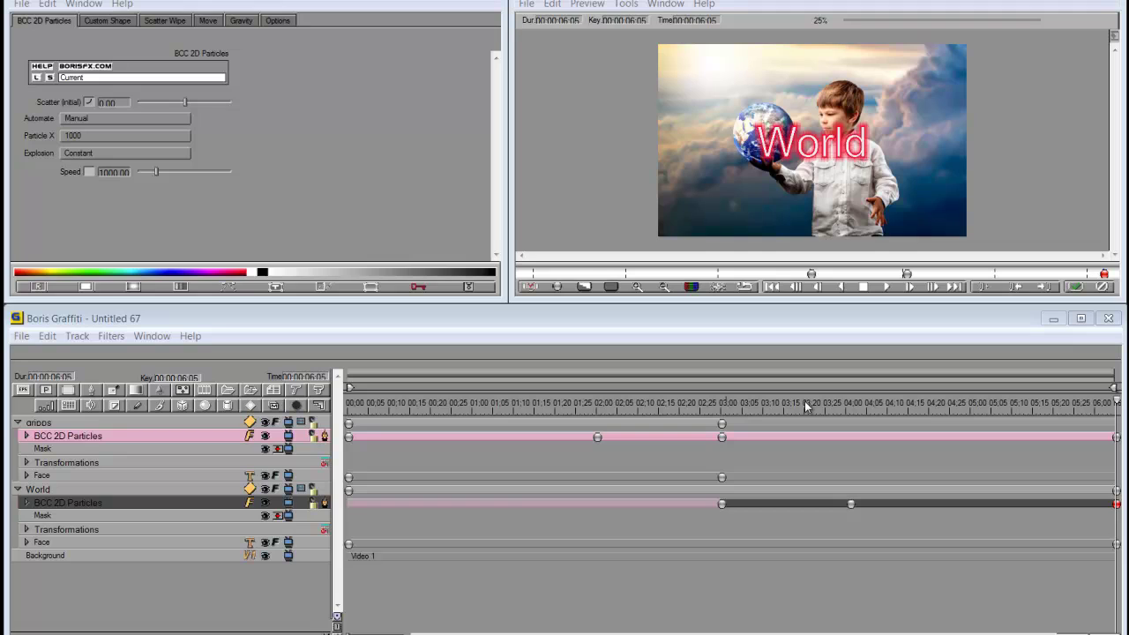
Move the start keyframes of the World track and its Face track to 3 seconds
click(349, 547)
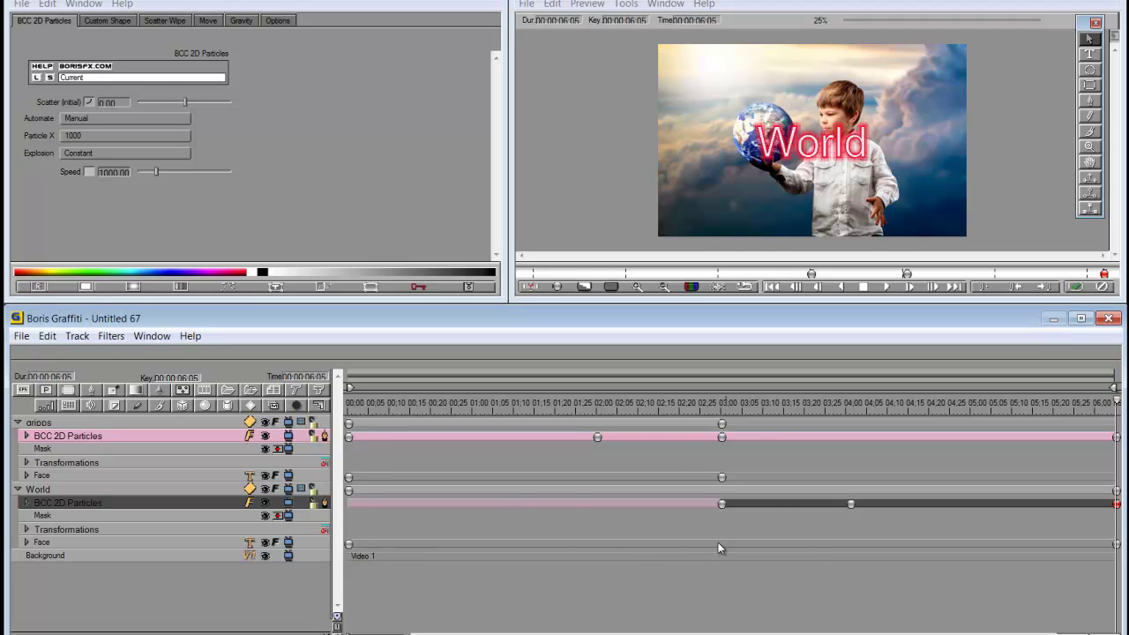
drag(350, 545, 723, 551)
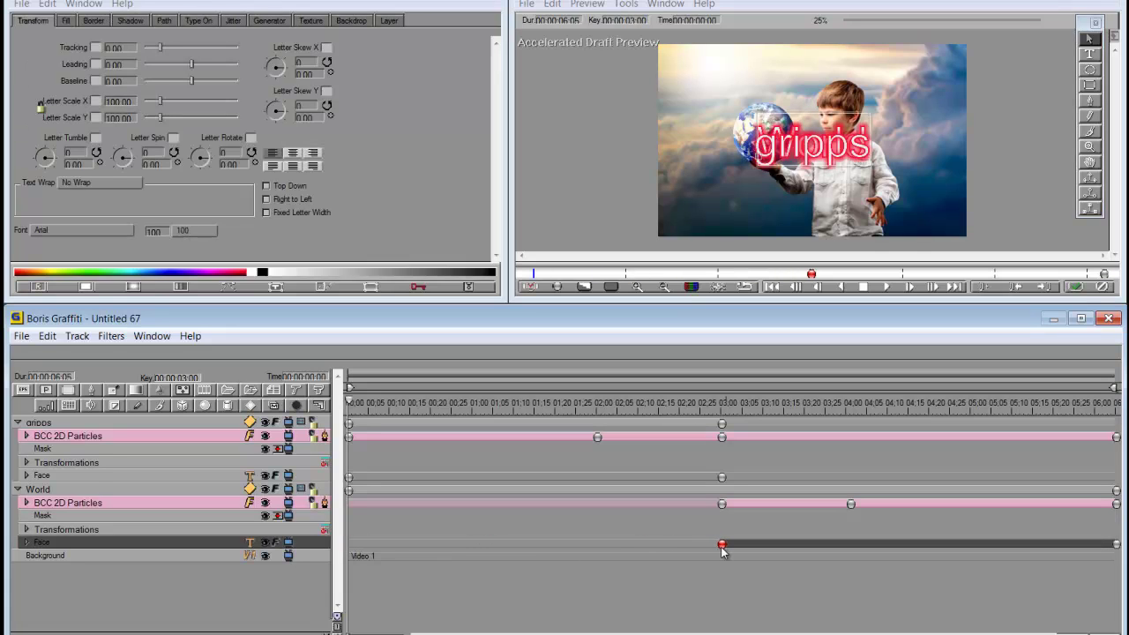
click(722, 546)
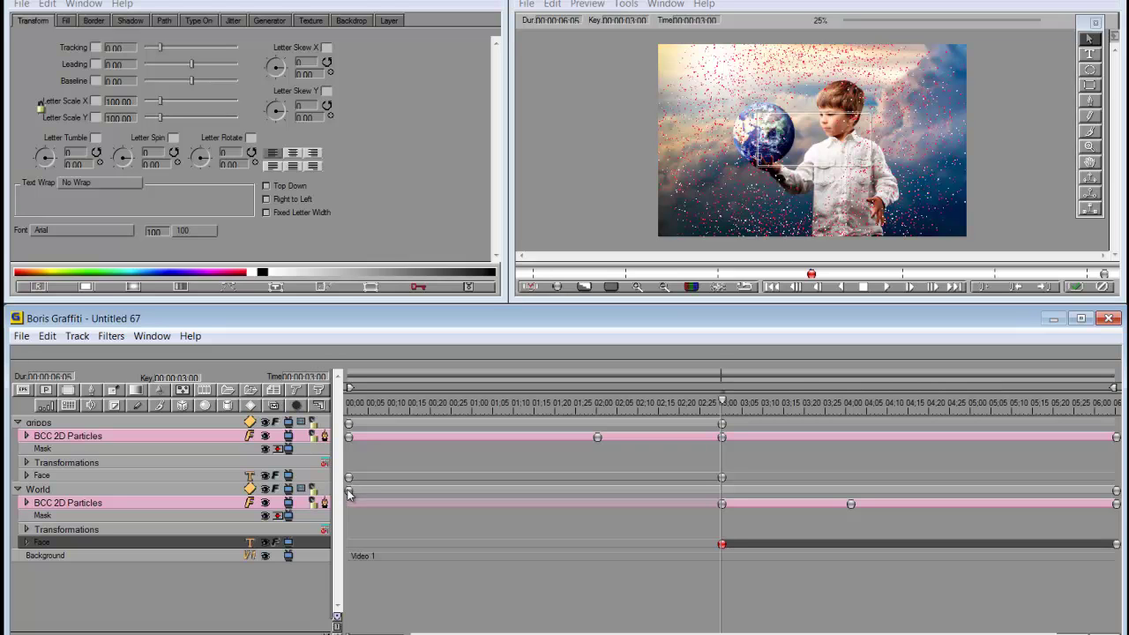
drag(348, 493, 722, 496)
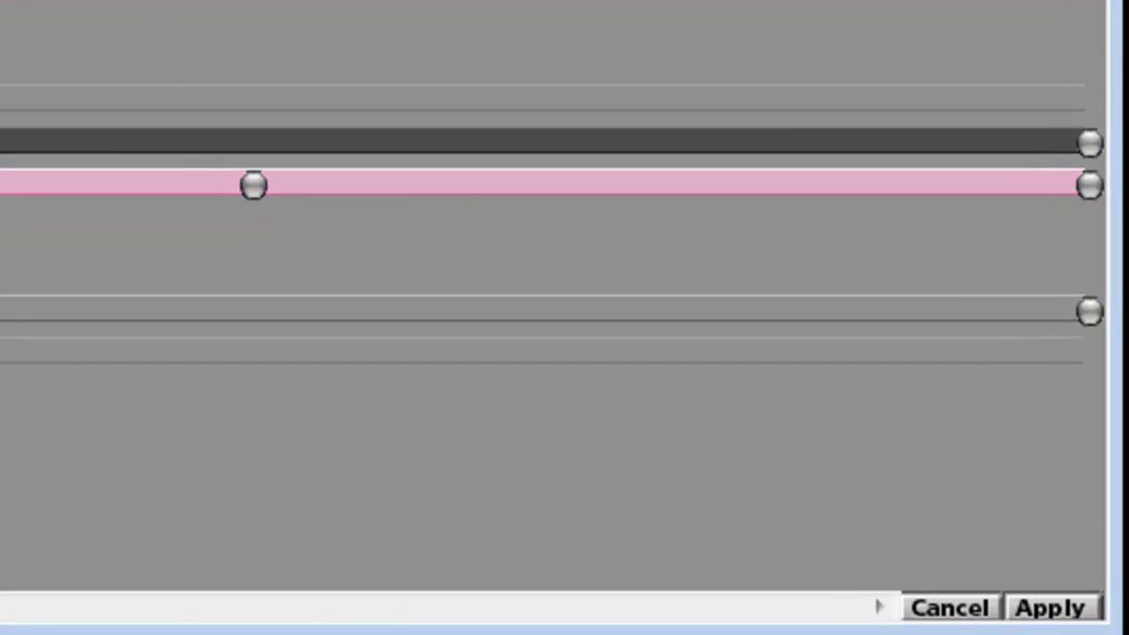
Apply the Boris Graffiti title to the photo clip and play the clip in the video editor to preview the animation
click(1031, 609)
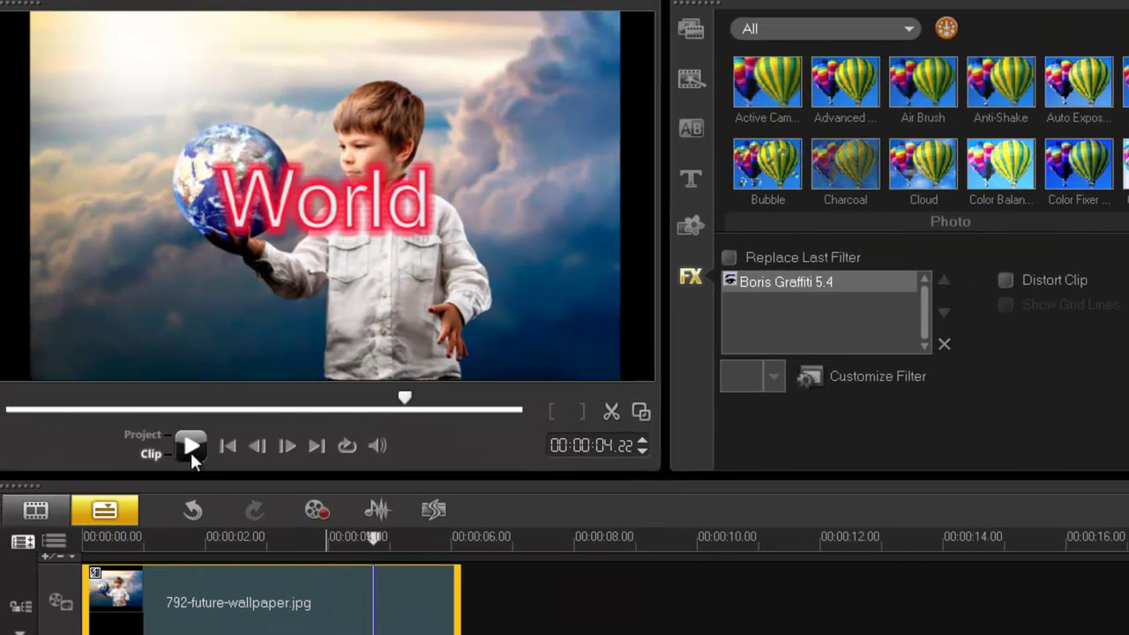
click(188, 448)
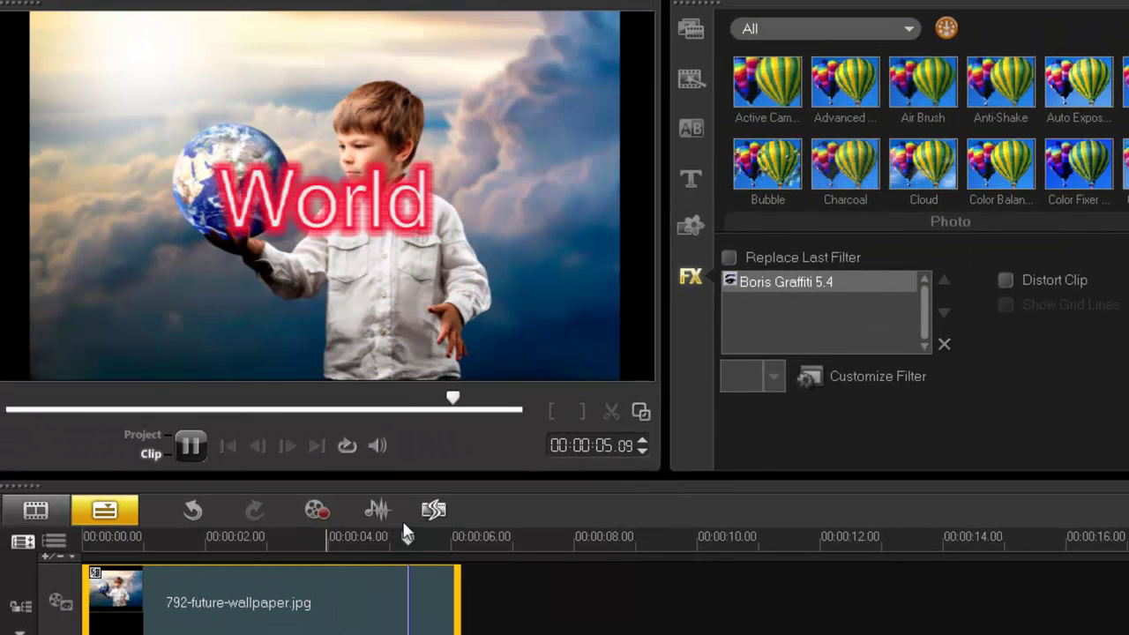
click(196, 449)
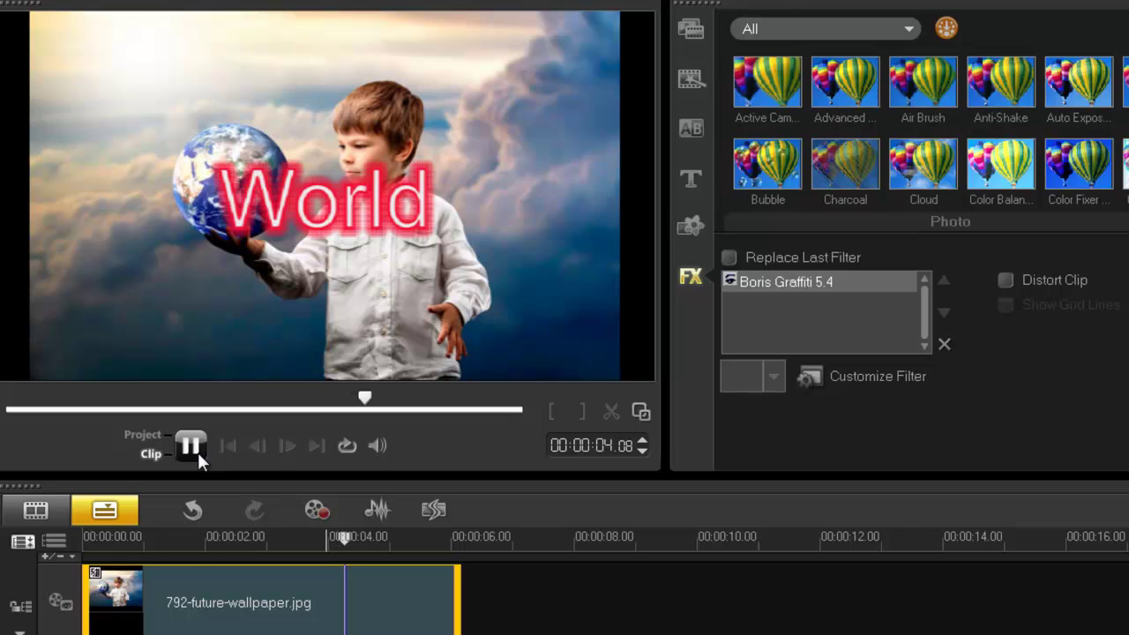
click(196, 449)
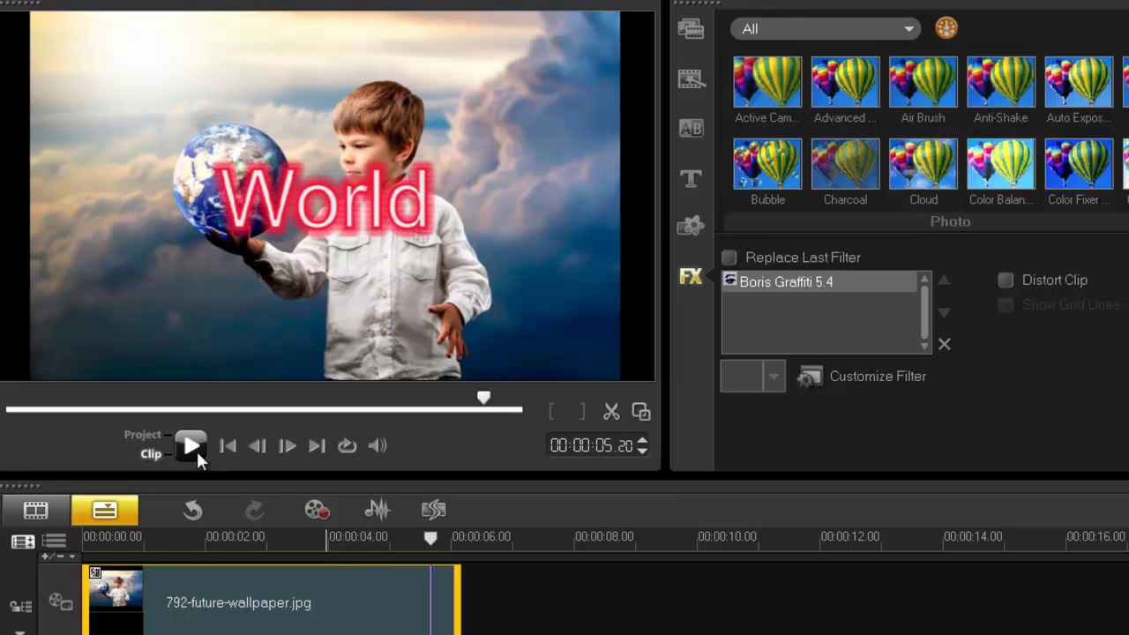